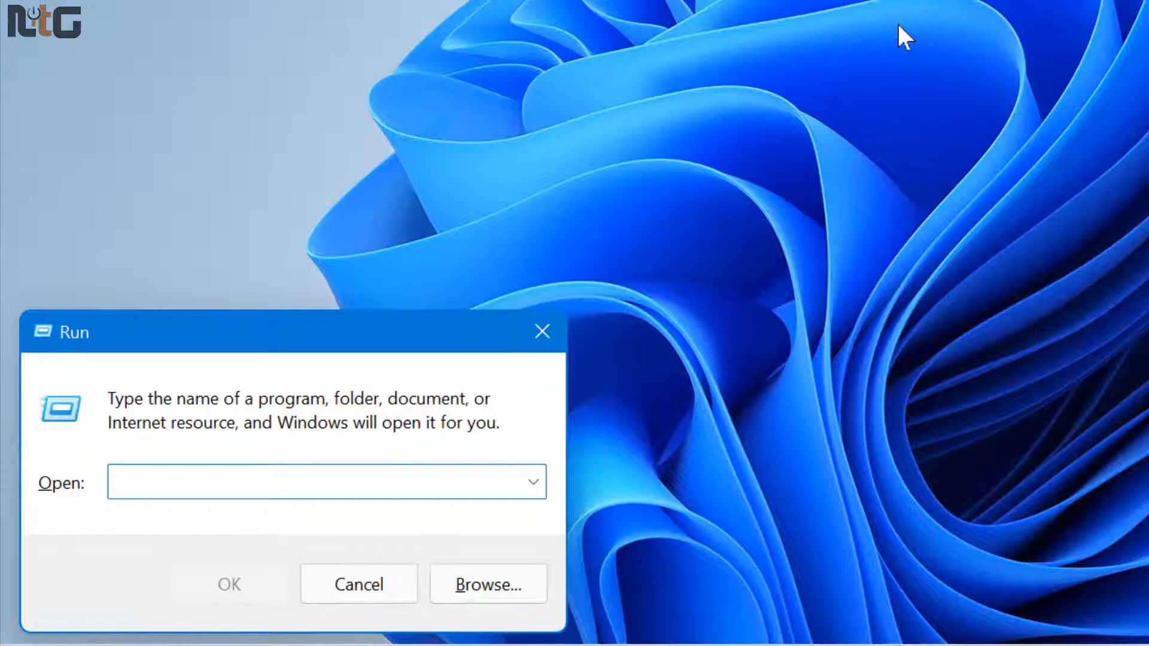
# - Run regedit to open the Registry Editor, and display the subkeys of HKEY_CLASSES_ROOT
pyautogui.write('regedit')
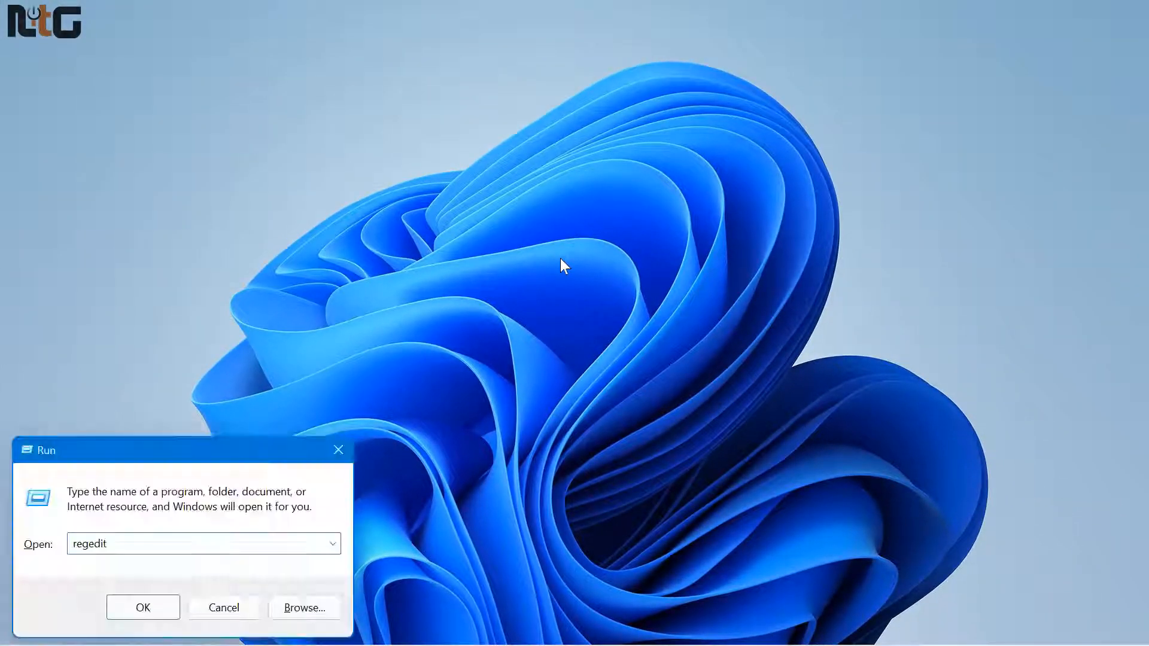
pyautogui.press('Return')
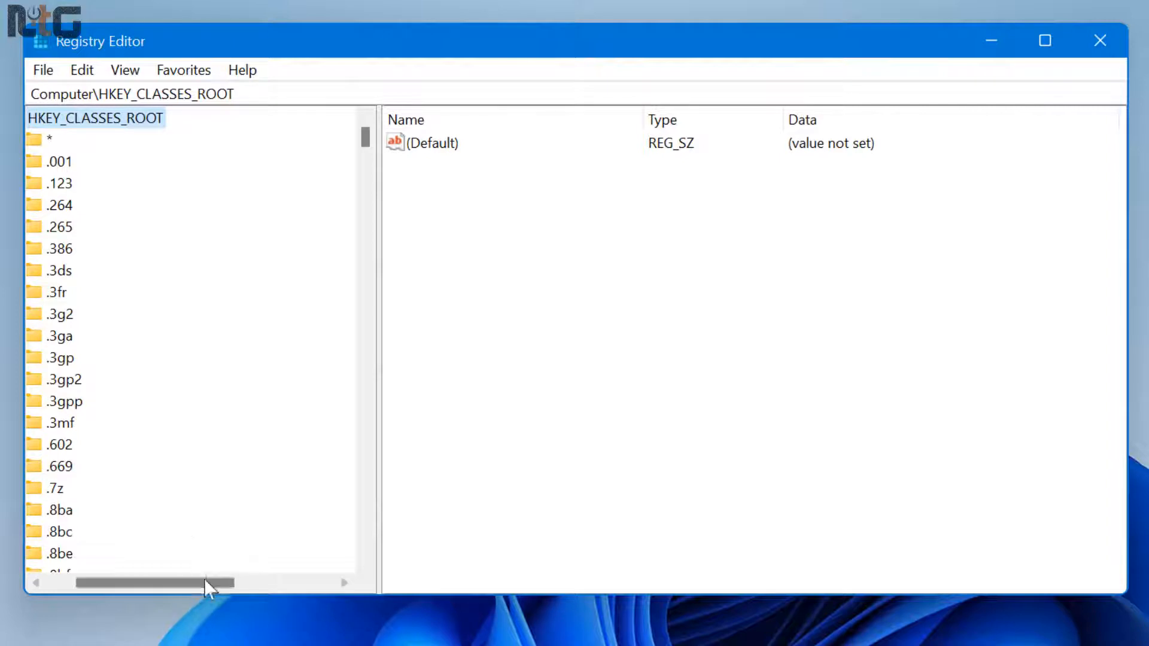
pyautogui.moveTo(203, 579); pyautogui.dragTo(134, 581)
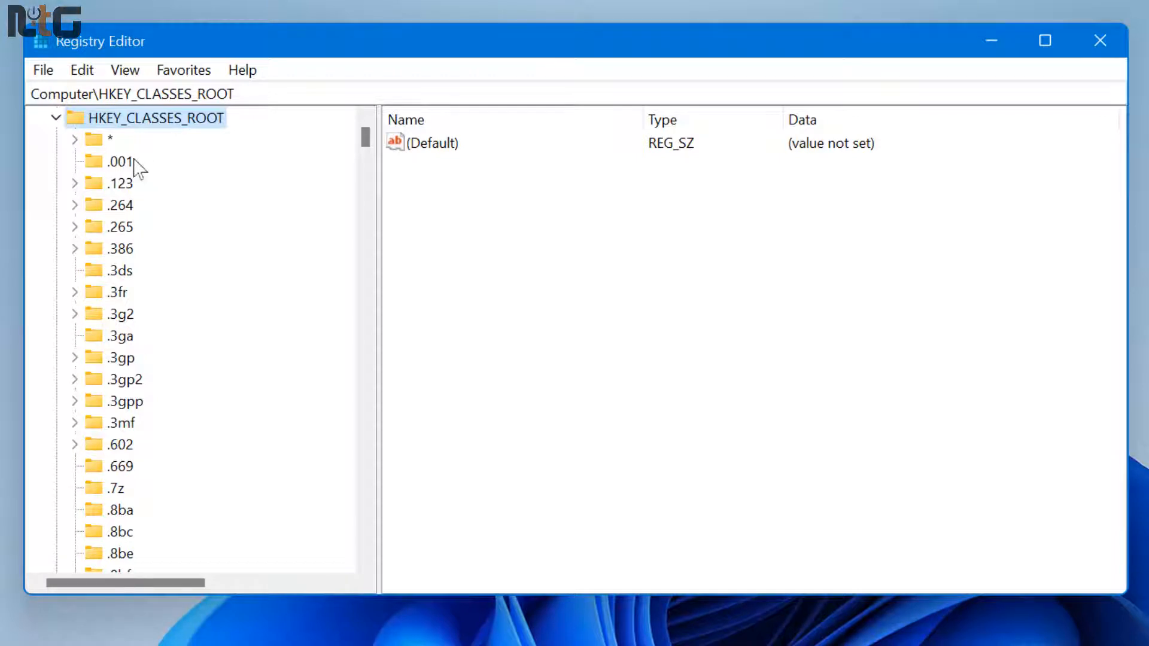
pyautogui.click(55, 119)
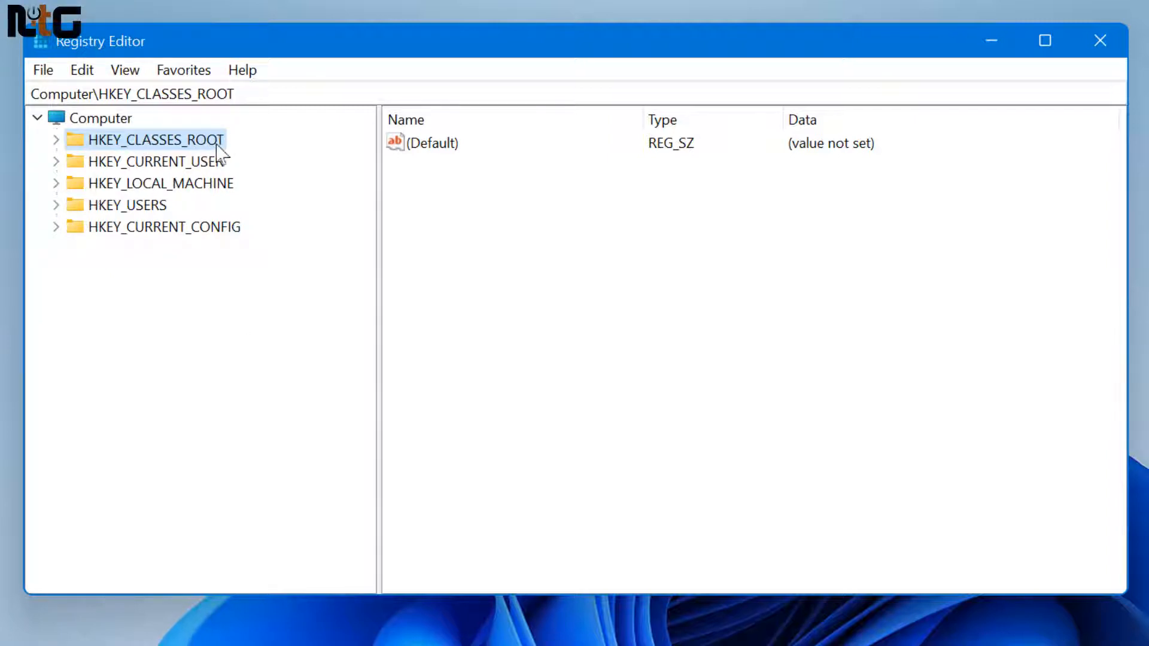
pyautogui.click(55, 140)
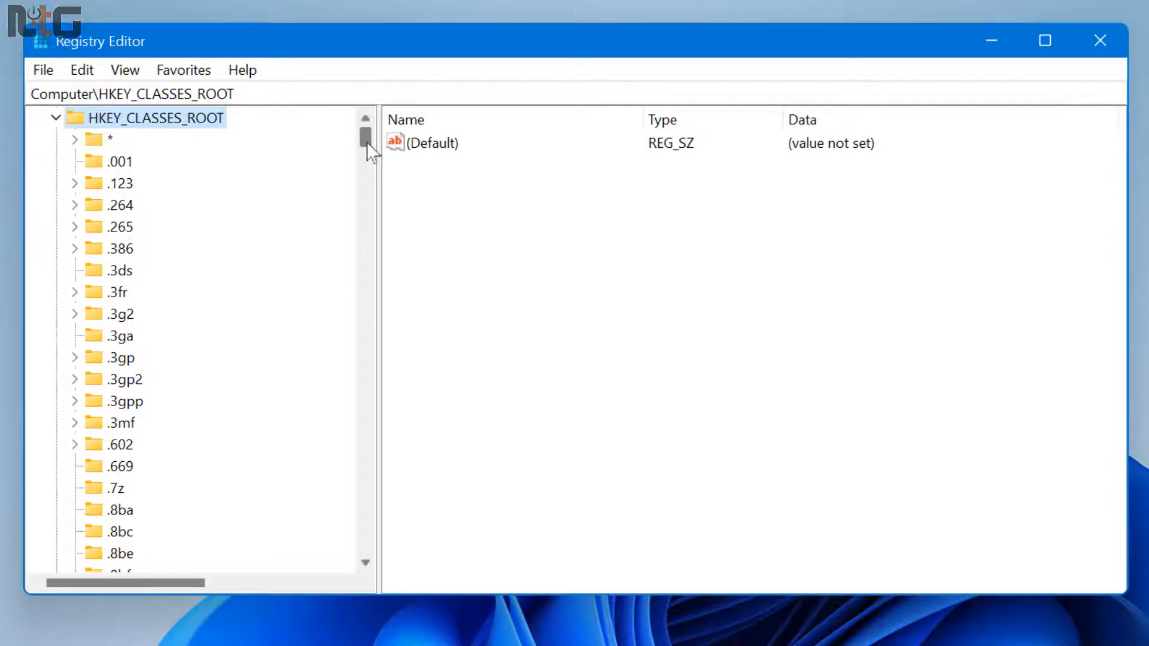
# - Locate the DesktopBackground key under HKEY_CLASSES_ROOT and expand it
pyautogui.moveTo(366, 144); pyautogui.dragTo(370, 232)
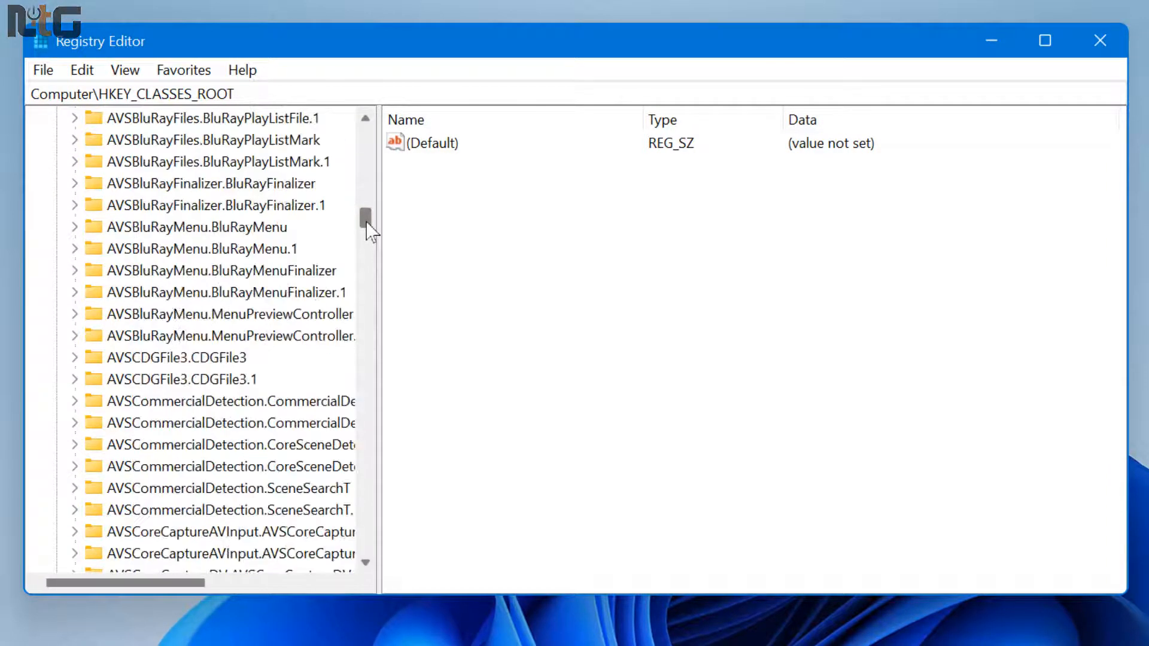
pyautogui.click(130, 230)
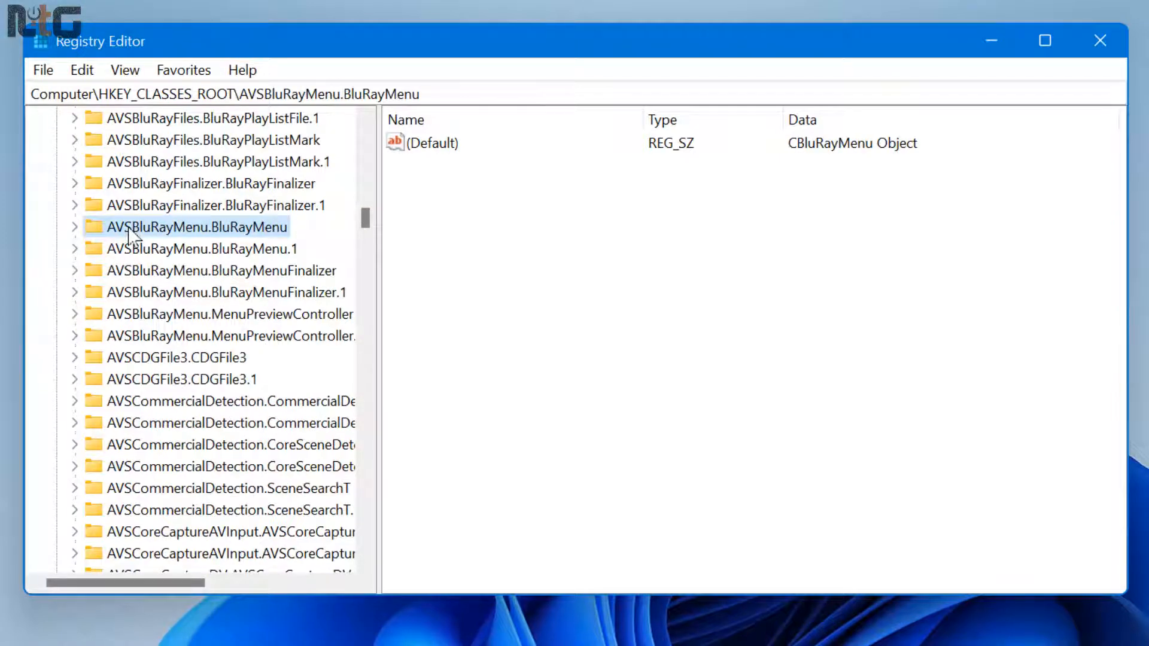
pyautogui.press('d')
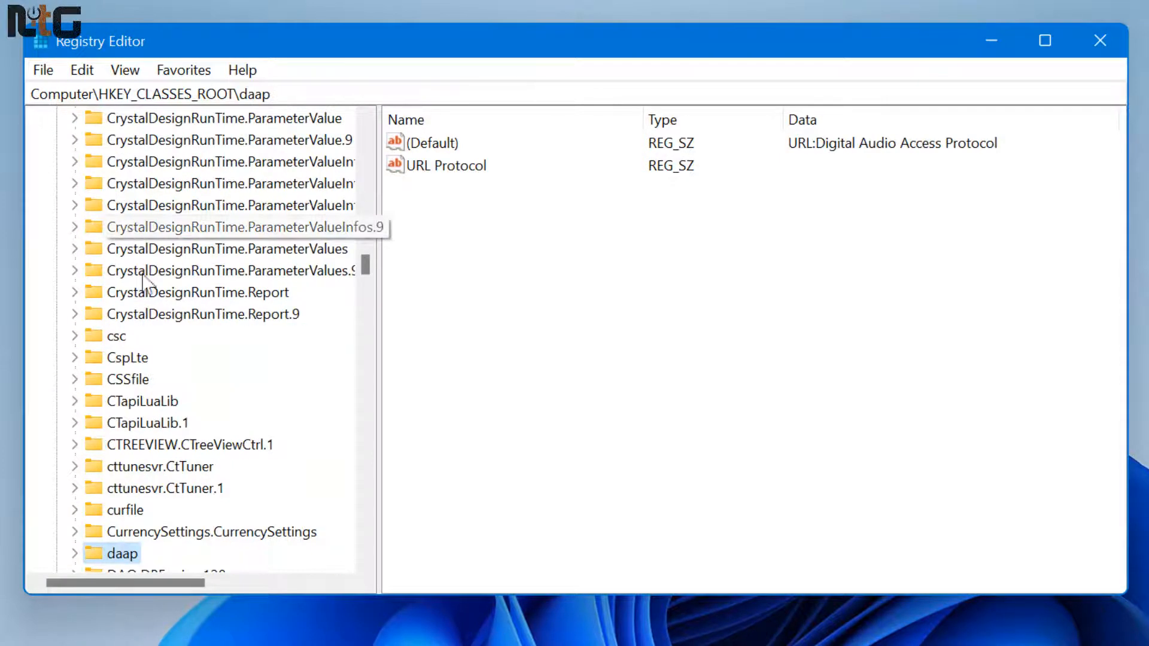
pyautogui.press('d')
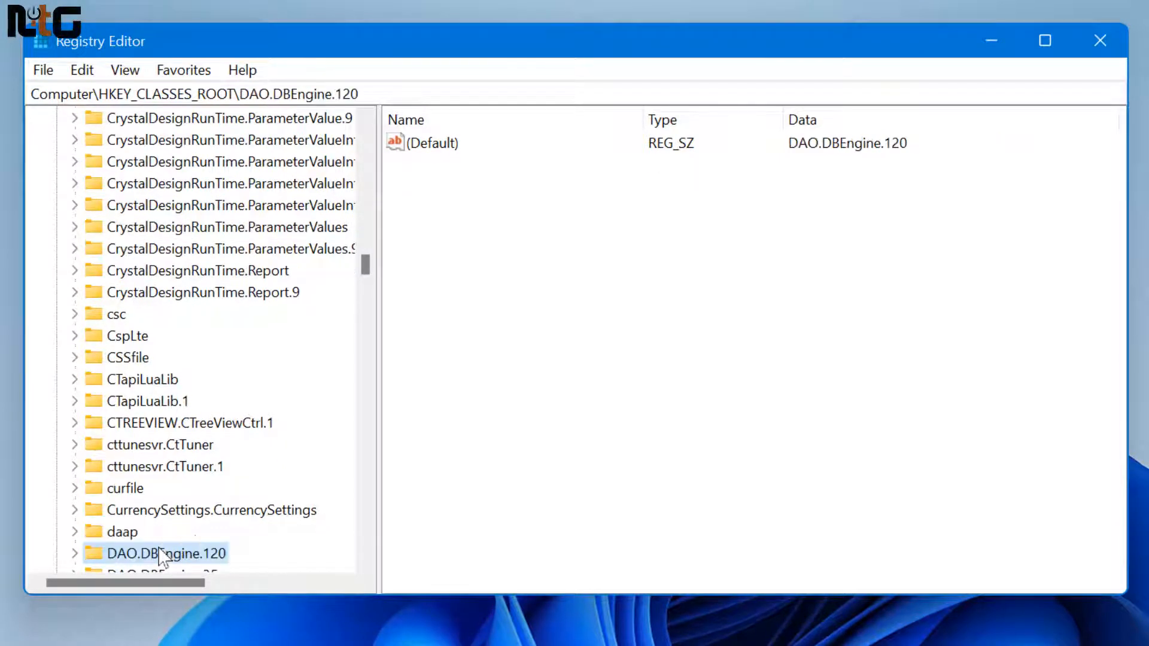
pyautogui.press('d')
pyautogui.press('d')
pyautogui.press('d')
pyautogui.press('d')
pyautogui.press('d')
pyautogui.press('d')
pyautogui.press('d')
pyautogui.press('d')
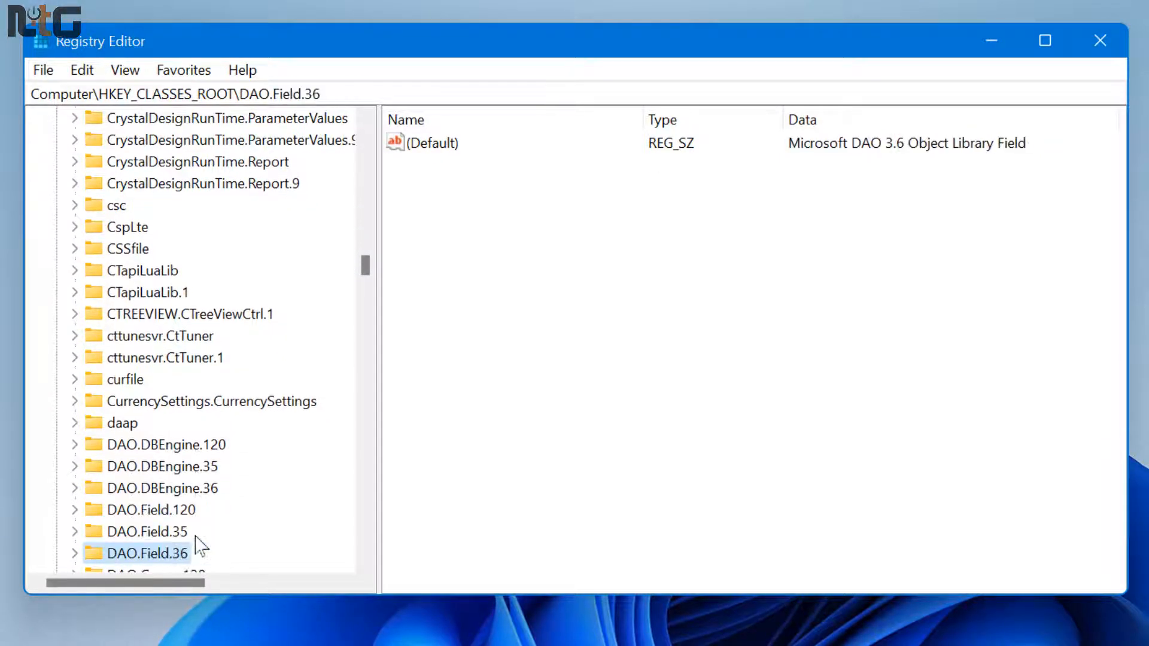
pyautogui.press('d')
pyautogui.press('d')
pyautogui.press('d')
pyautogui.press('d')
pyautogui.press('d')
pyautogui.press('d')
pyautogui.press('d')
pyautogui.press('d')
pyautogui.press('d')
pyautogui.press('d')
pyautogui.press('d')
pyautogui.press('d')
pyautogui.press('d')
pyautogui.press('d')
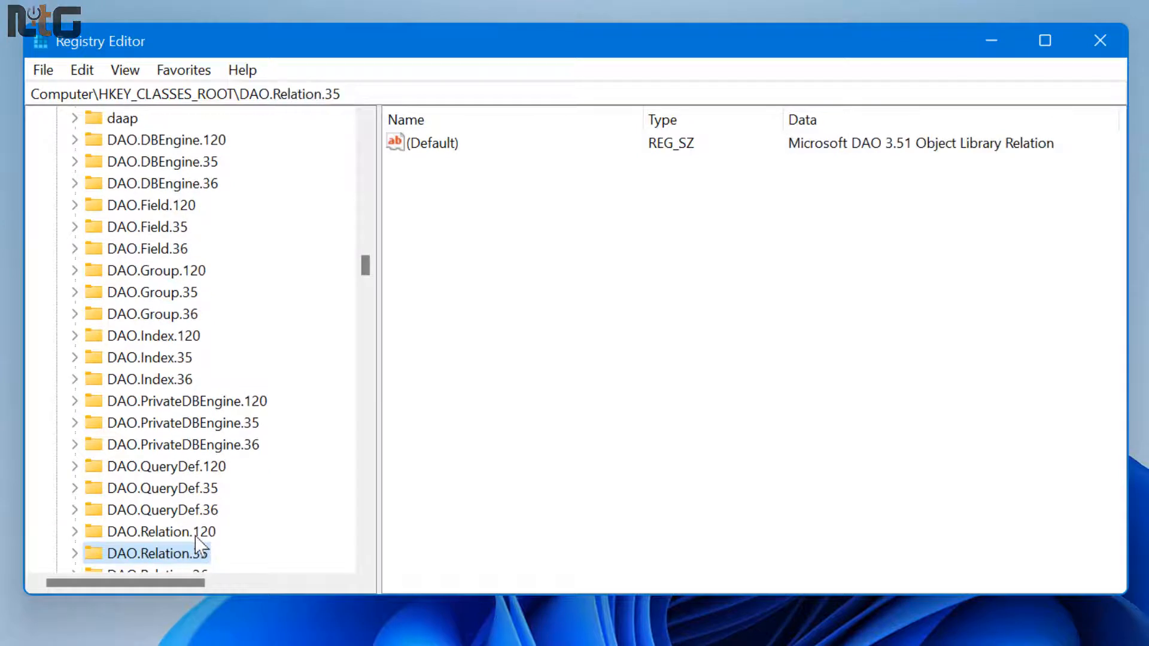
pyautogui.write('dev')
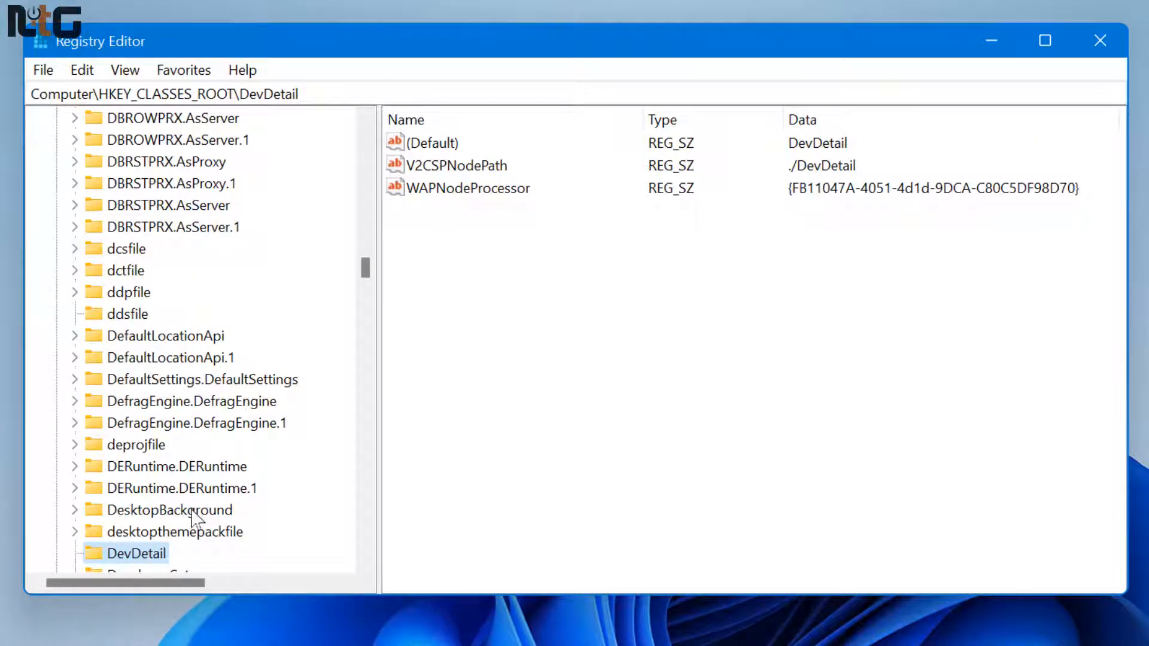
pyautogui.click(197, 516)
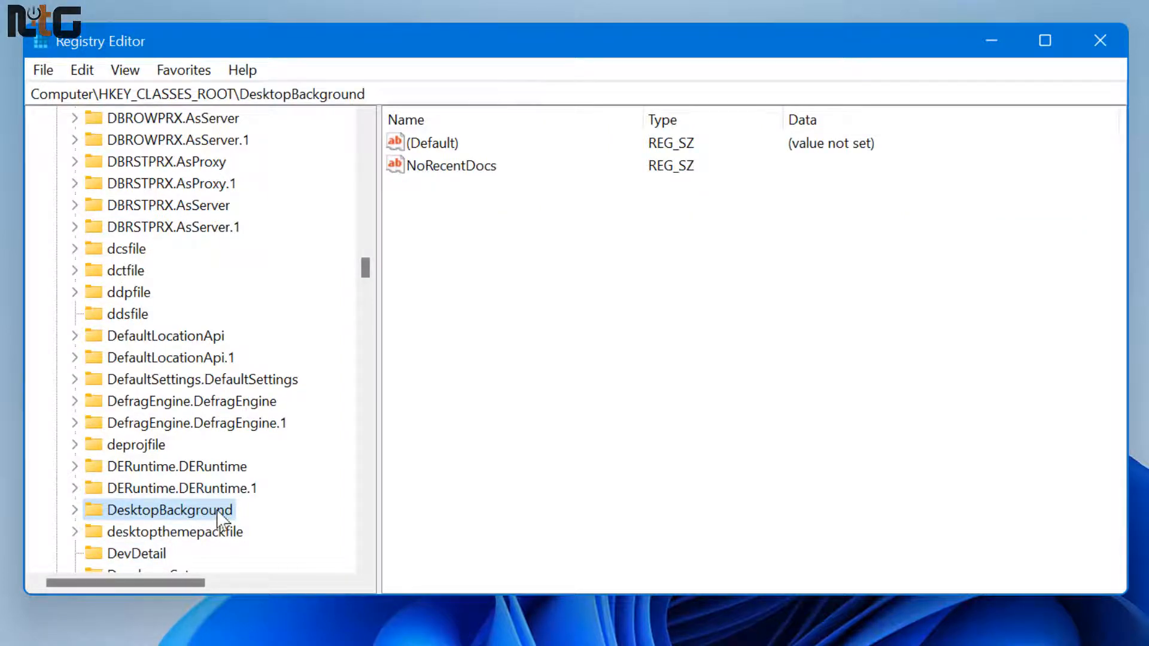
pyautogui.scroll(-2, 218, 520)
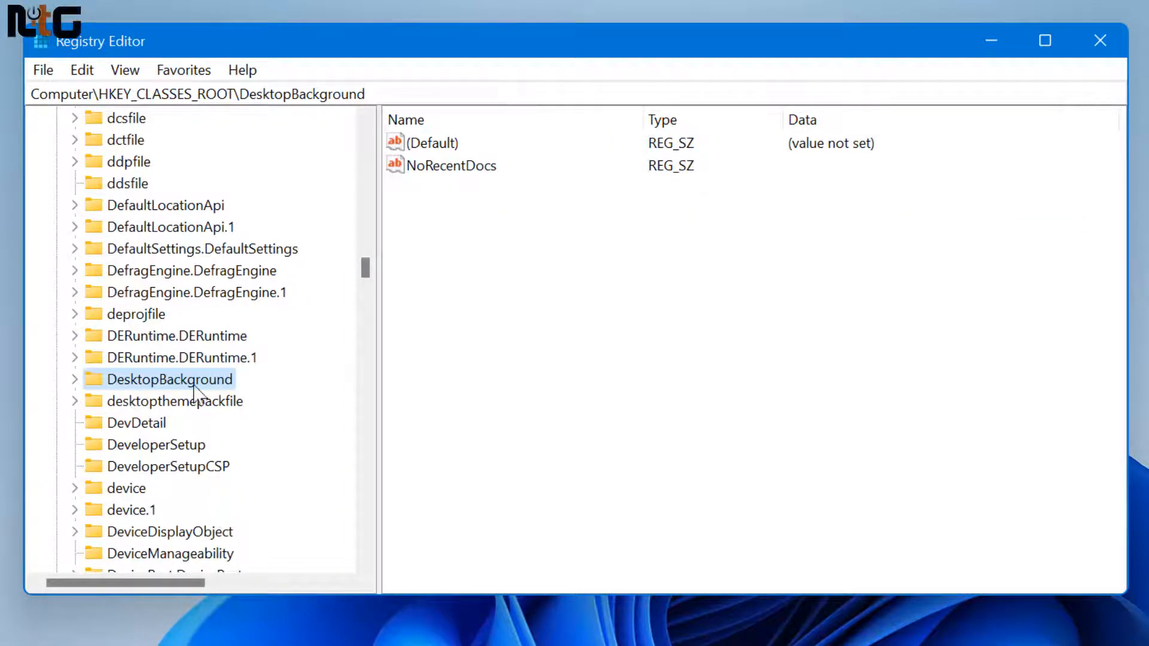
pyautogui.click(74, 379)
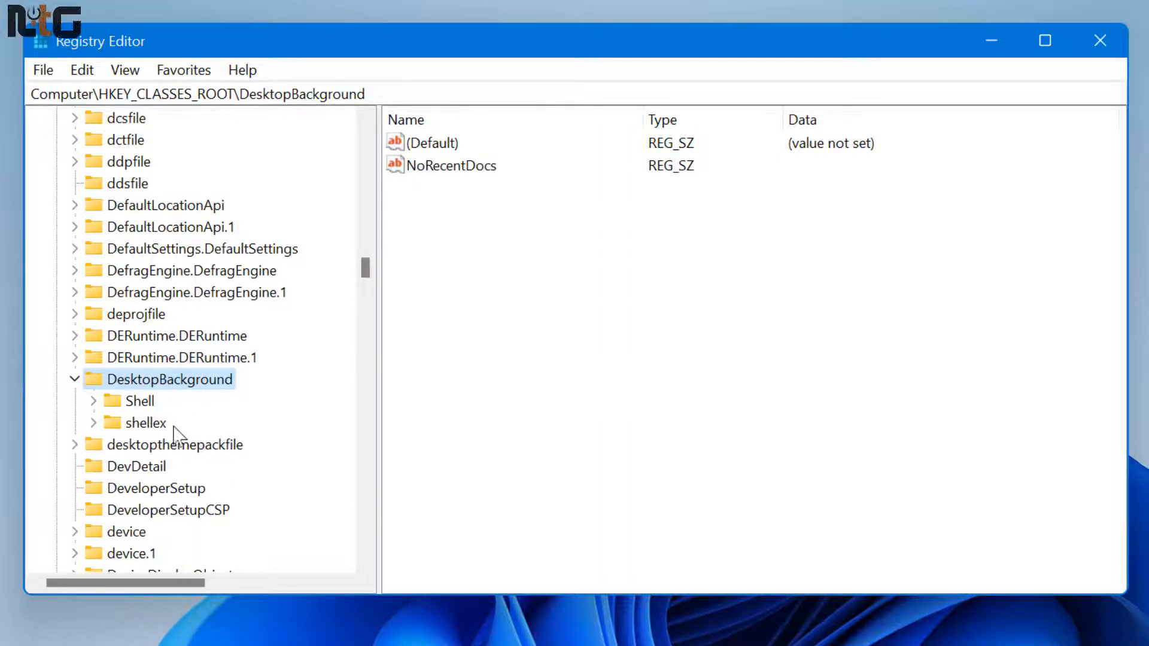
# - Create a new key named "Shutdown Computer" under the Shell key of DesktopBackground
pyautogui.rightClick(144, 411)
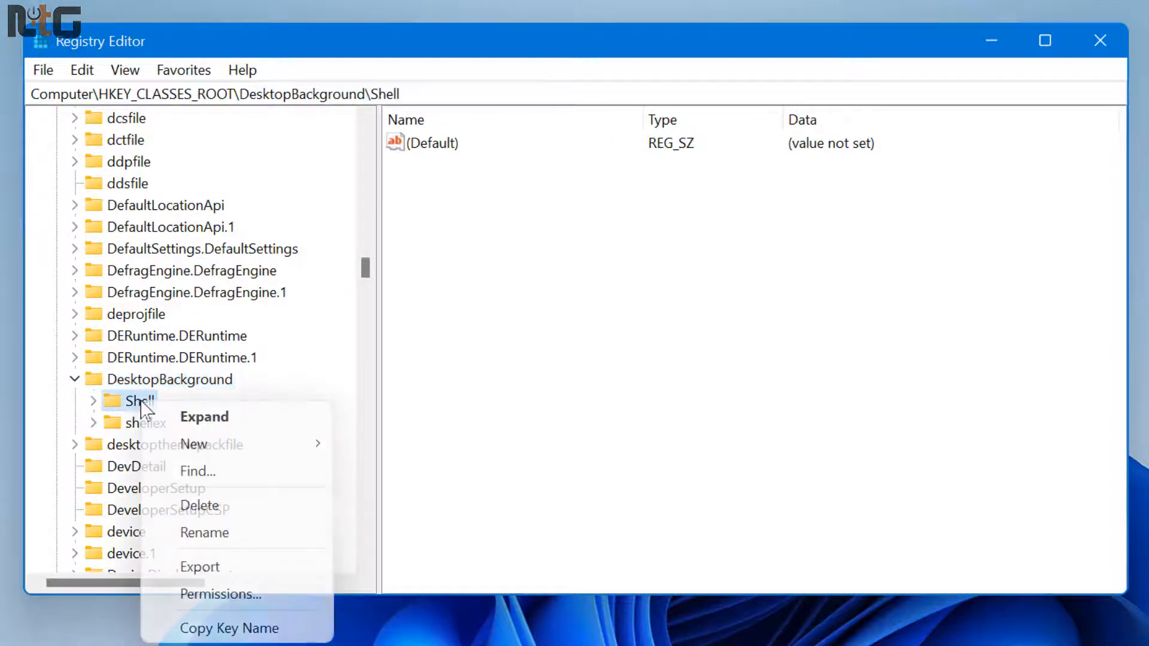
pyautogui.moveTo(297, 456)
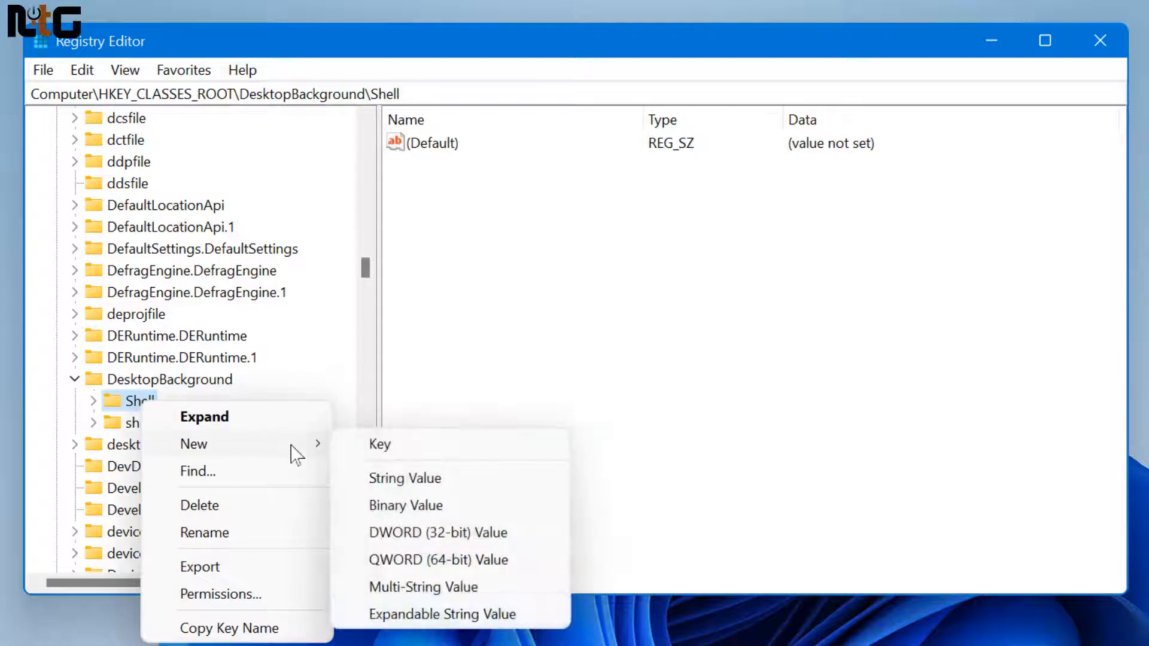
pyautogui.click(407, 454)
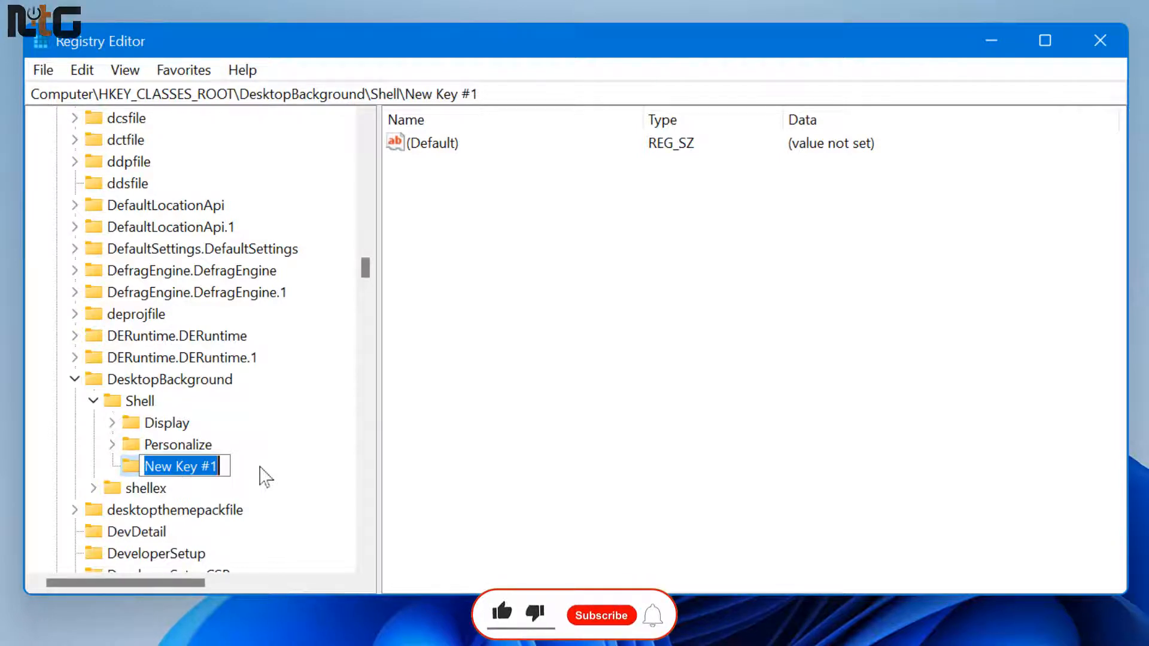
pyautogui.write('Shut')
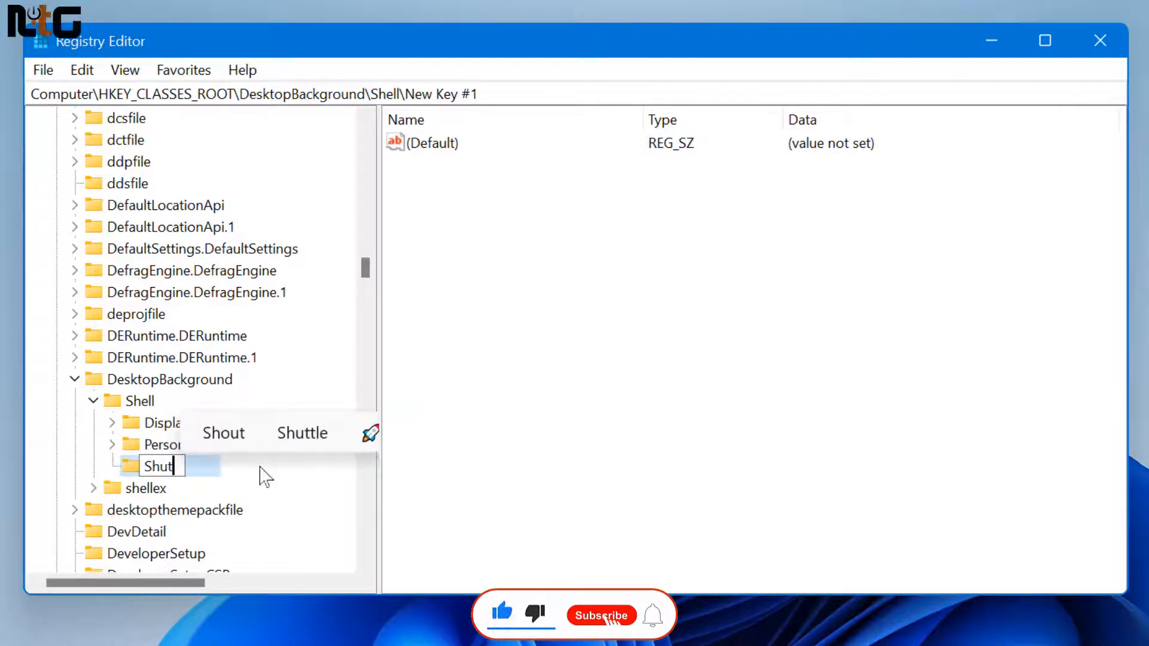
pyautogui.write('down Com')
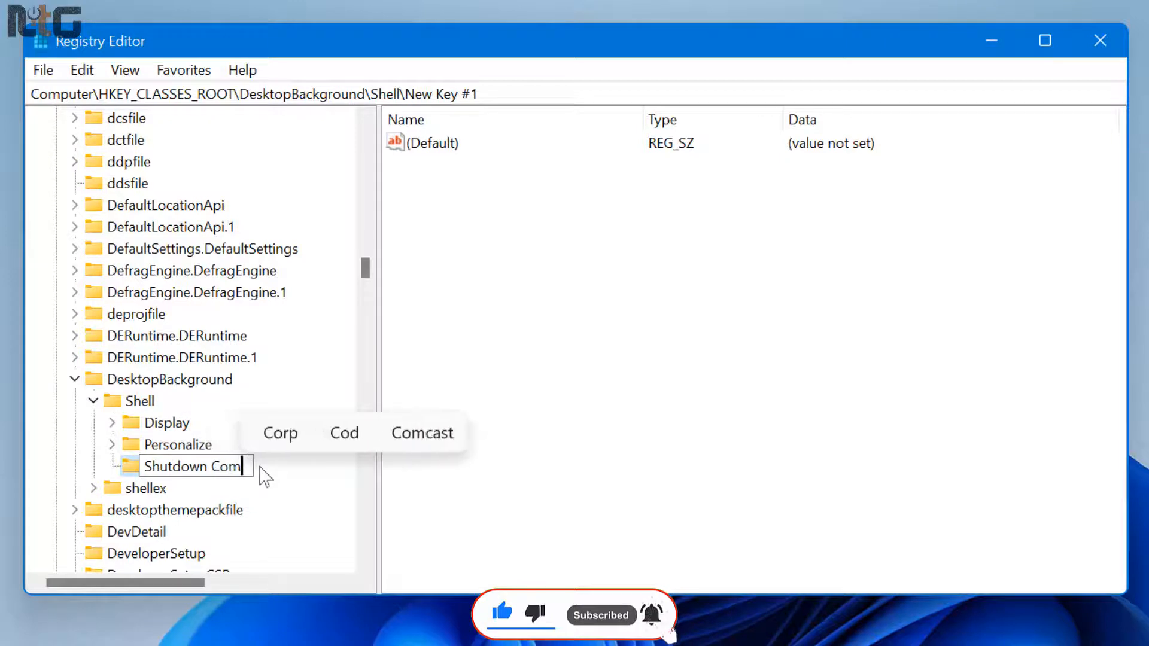
pyautogui.write('puter')
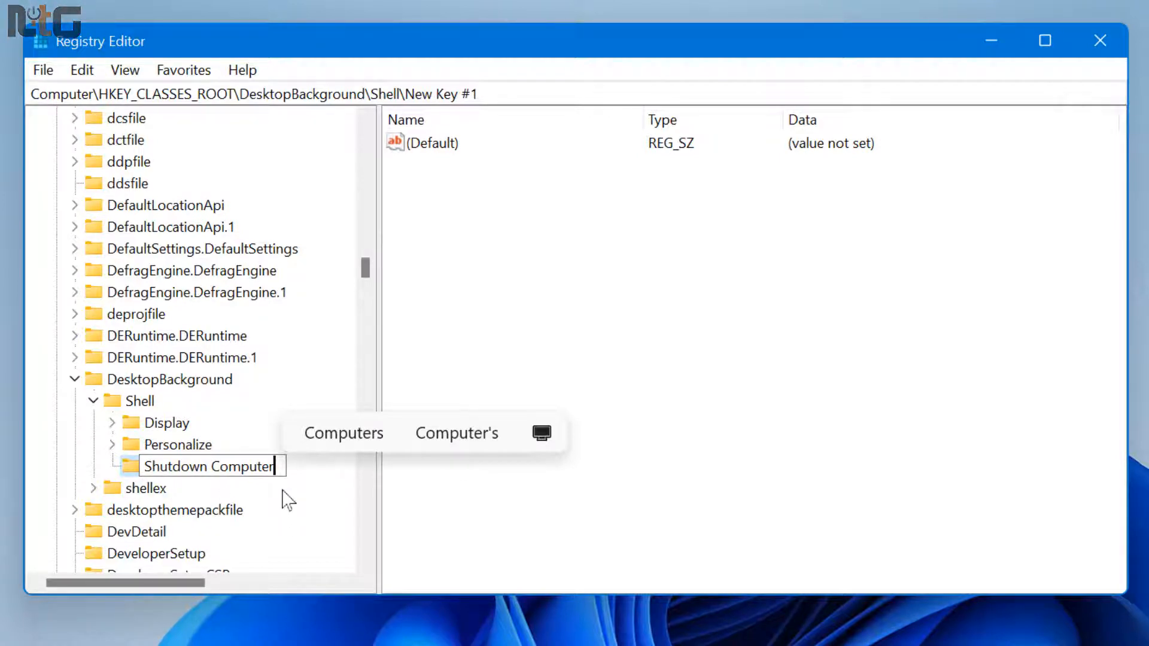
pyautogui.press('Return')
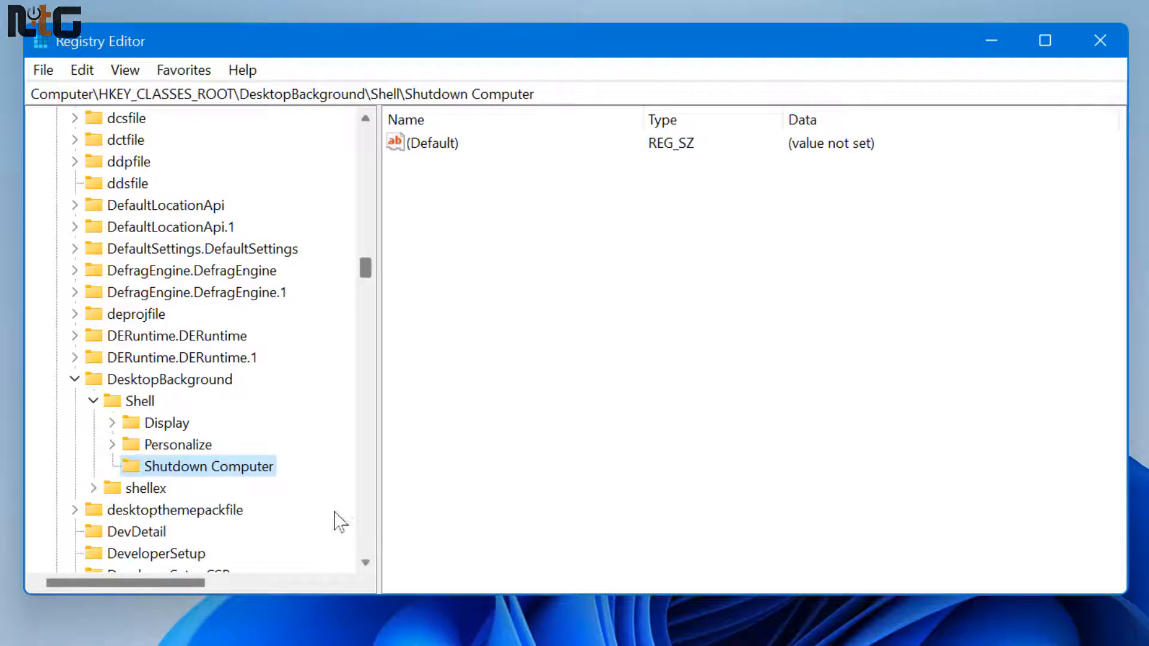
# - Create a subkey named "command" under the Shutdown Computer key
pyautogui.rightClick(238, 476)
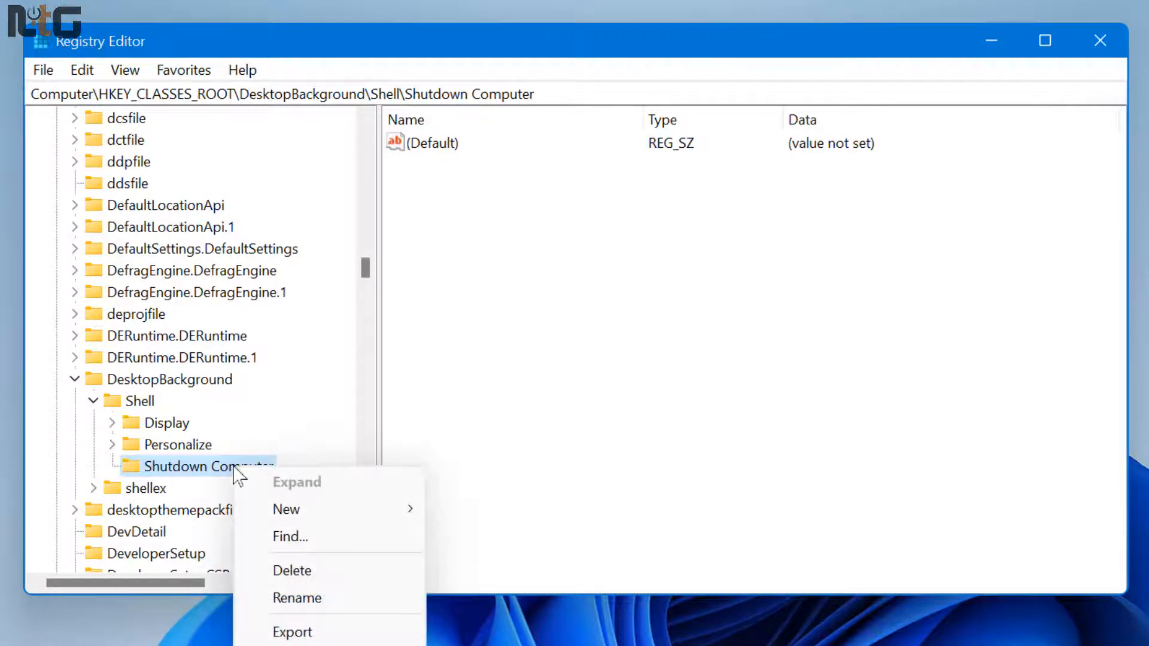
pyautogui.moveTo(367, 518)
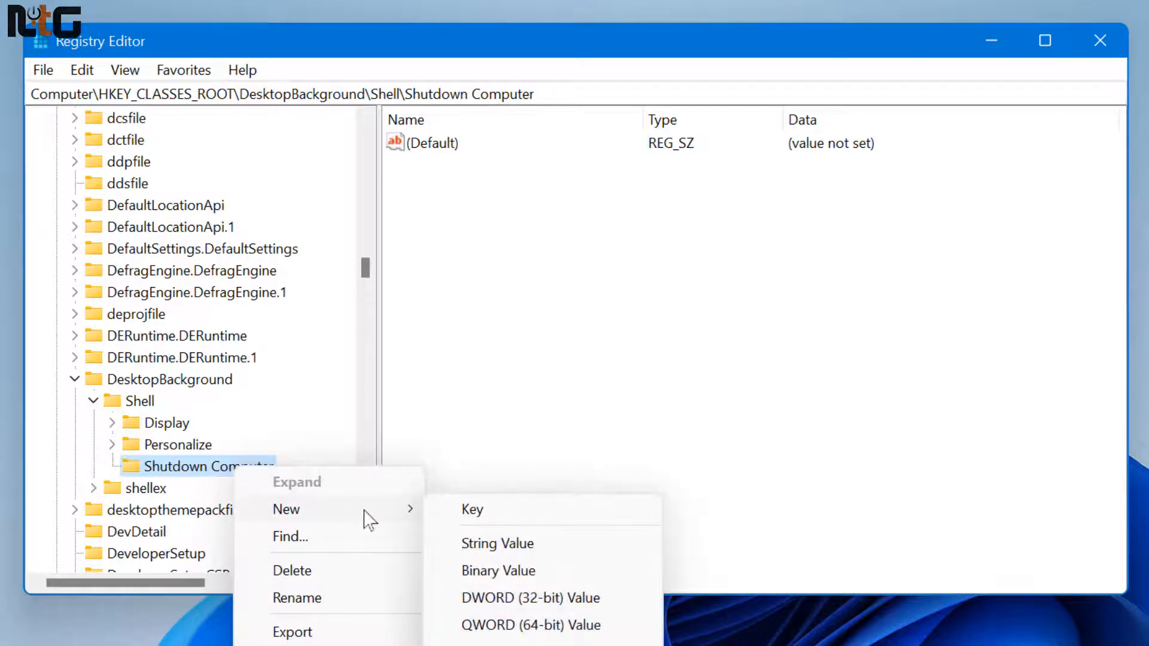
pyautogui.click(500, 521)
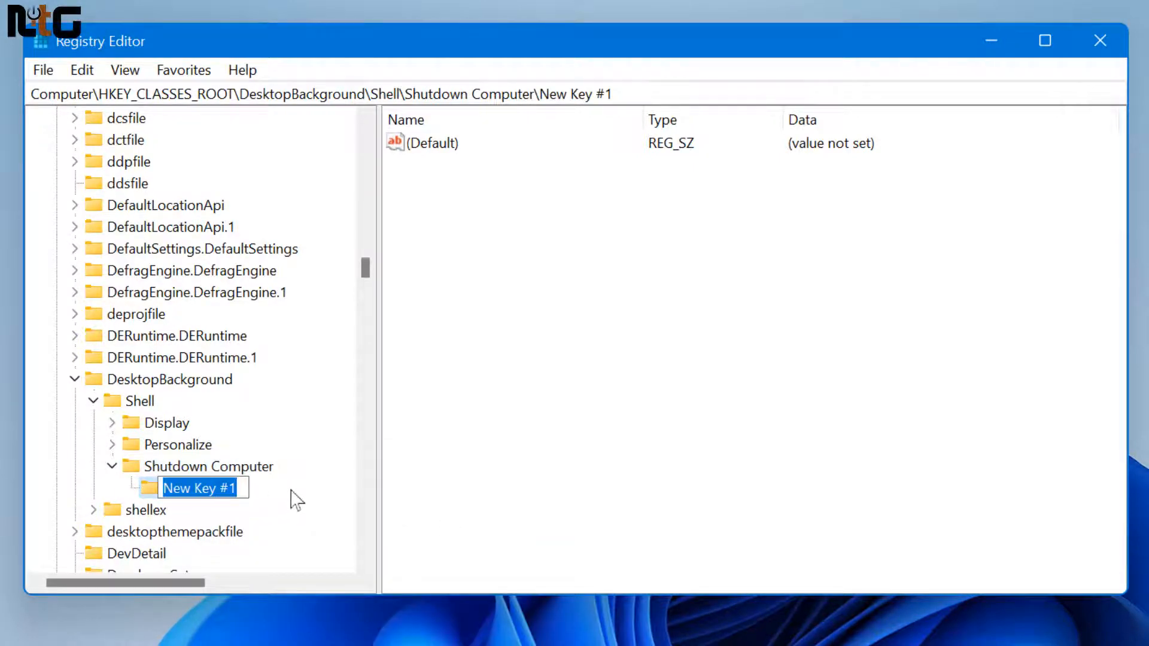
pyautogui.write('command')
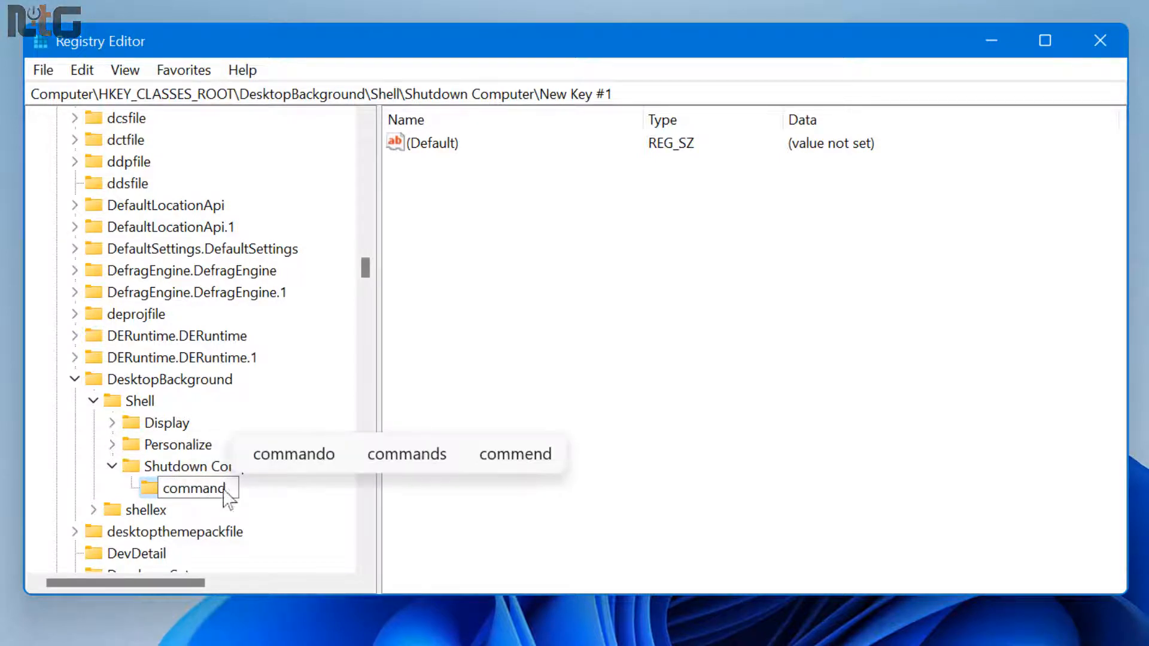
pyautogui.press('Return')
# - Set the value data of the command key's (Default) string to "shutdown /s", and collapse the DesktopBackground branch
pyautogui.click(204, 473)
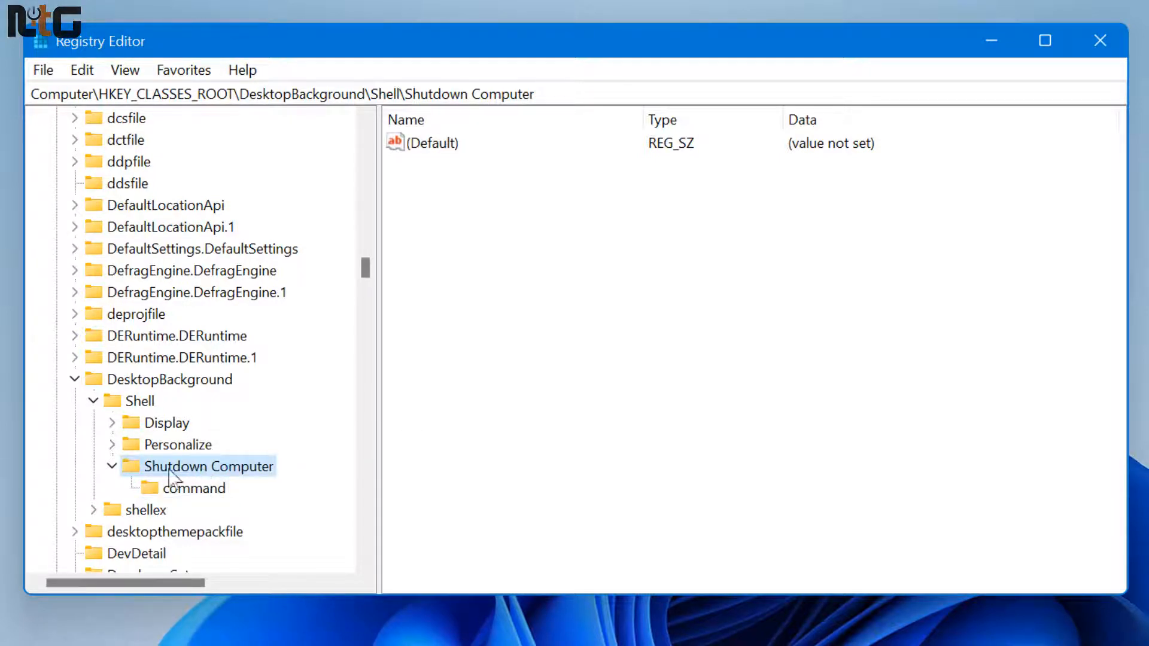
pyautogui.click(198, 488)
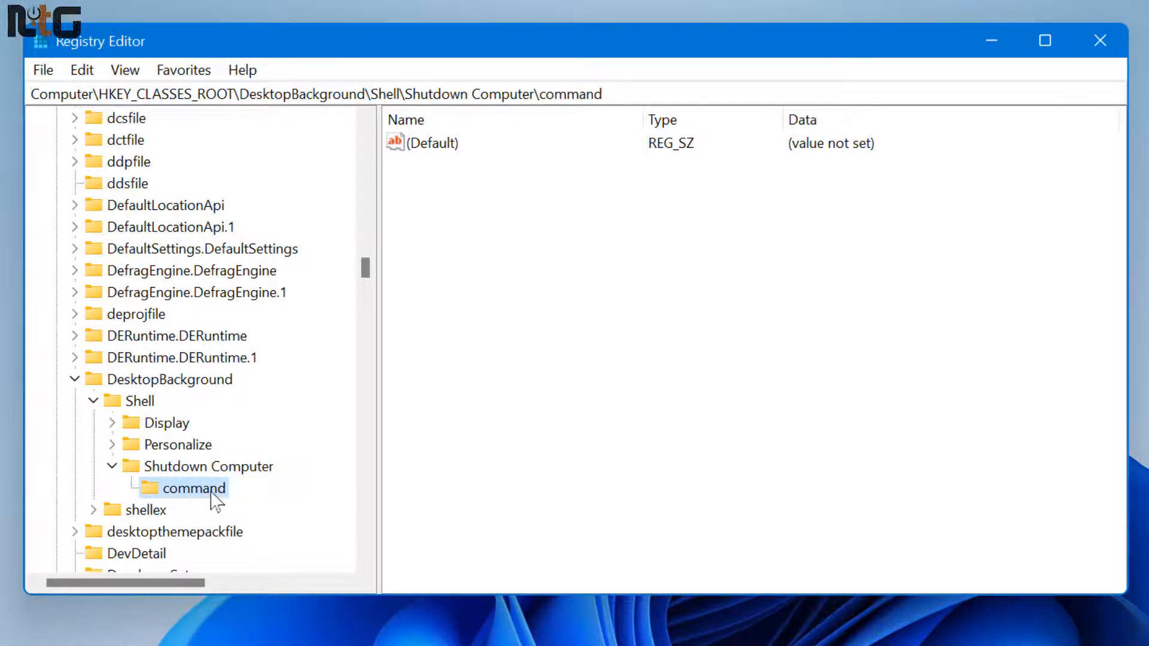
pyautogui.click(450, 145)
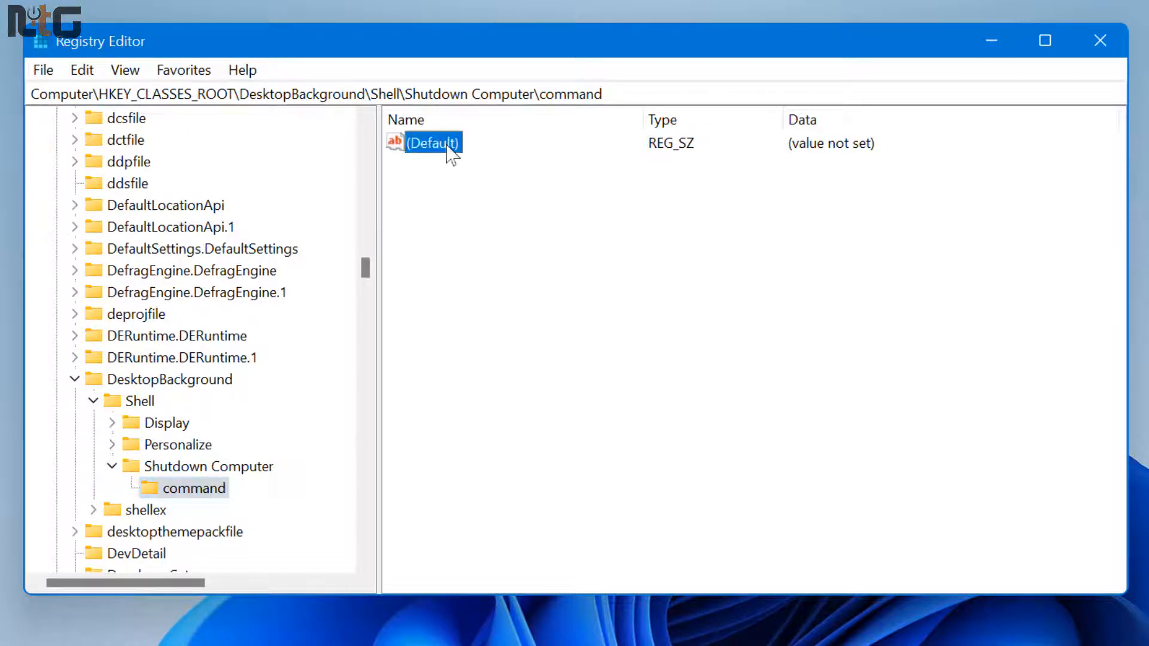
pyautogui.doubleClick(452, 151)
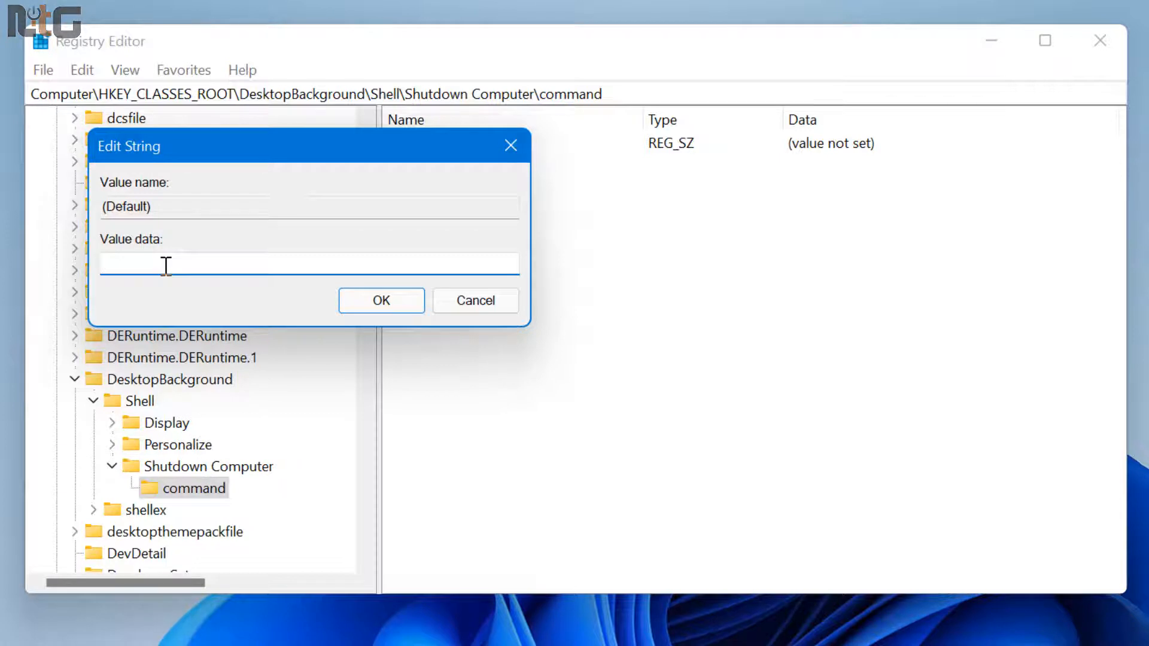
pyautogui.write('sh')
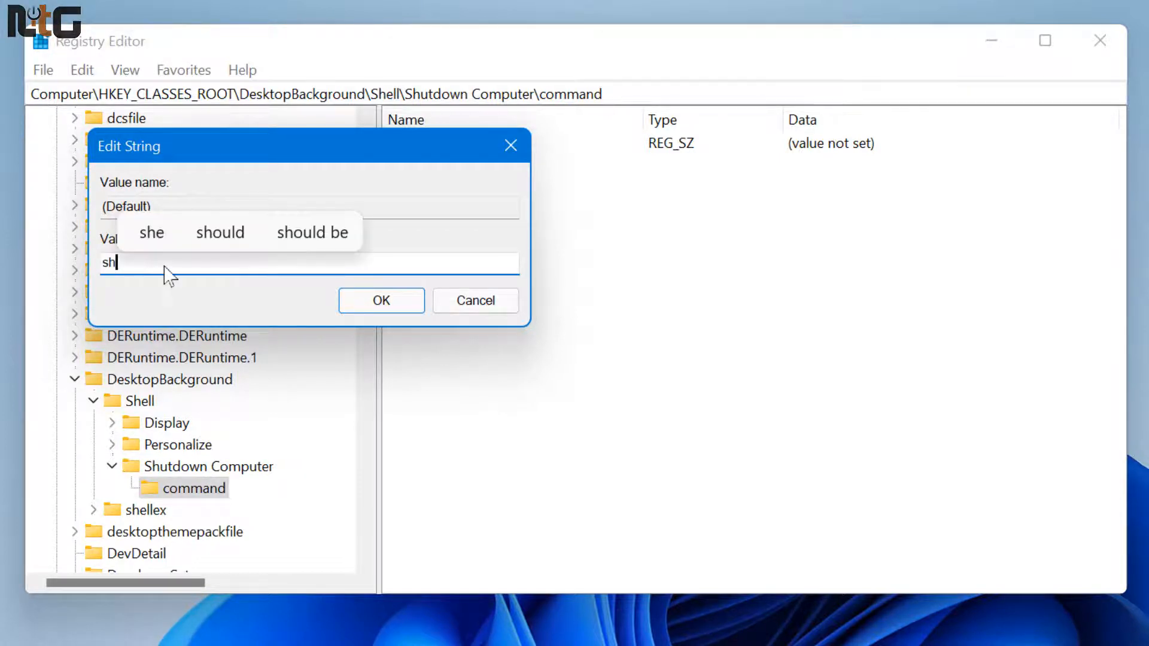
pyautogui.write('utdown')
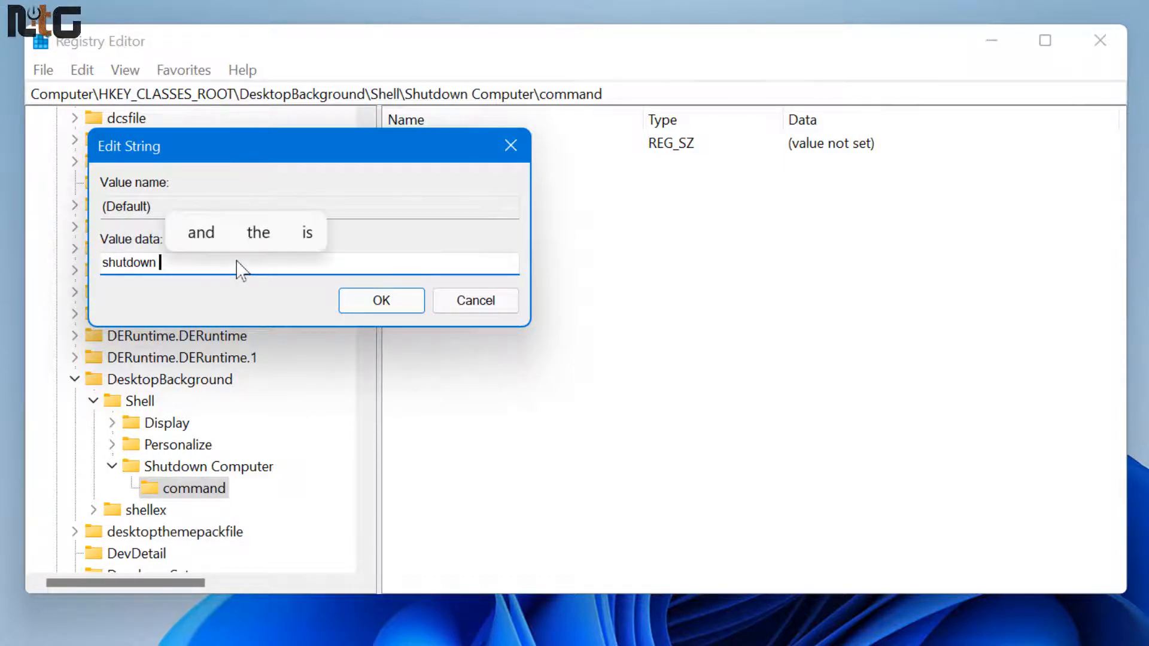
pyautogui.write(' /s')
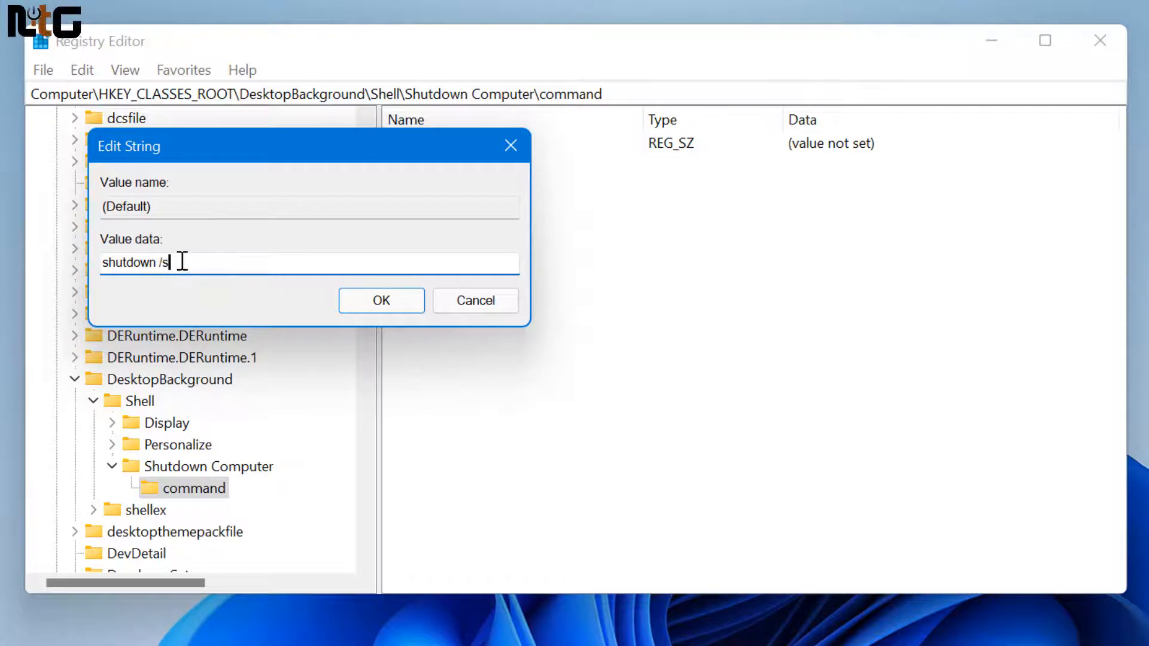
pyautogui.click(378, 305)
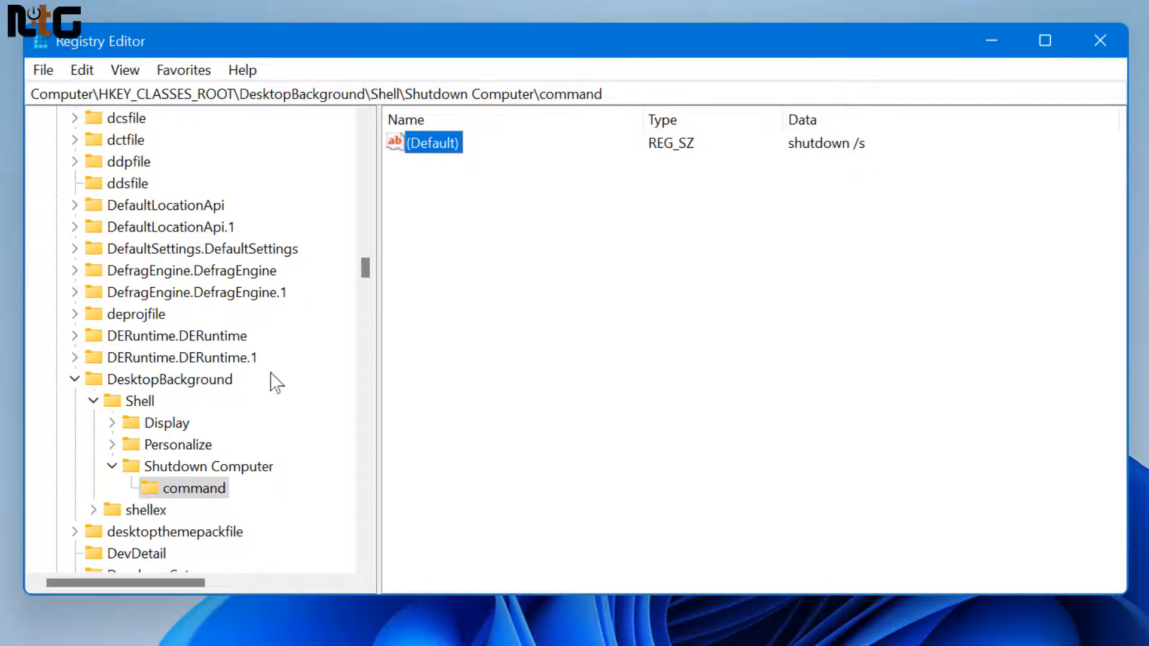
pyautogui.click(94, 400)
pyautogui.click(74, 379)
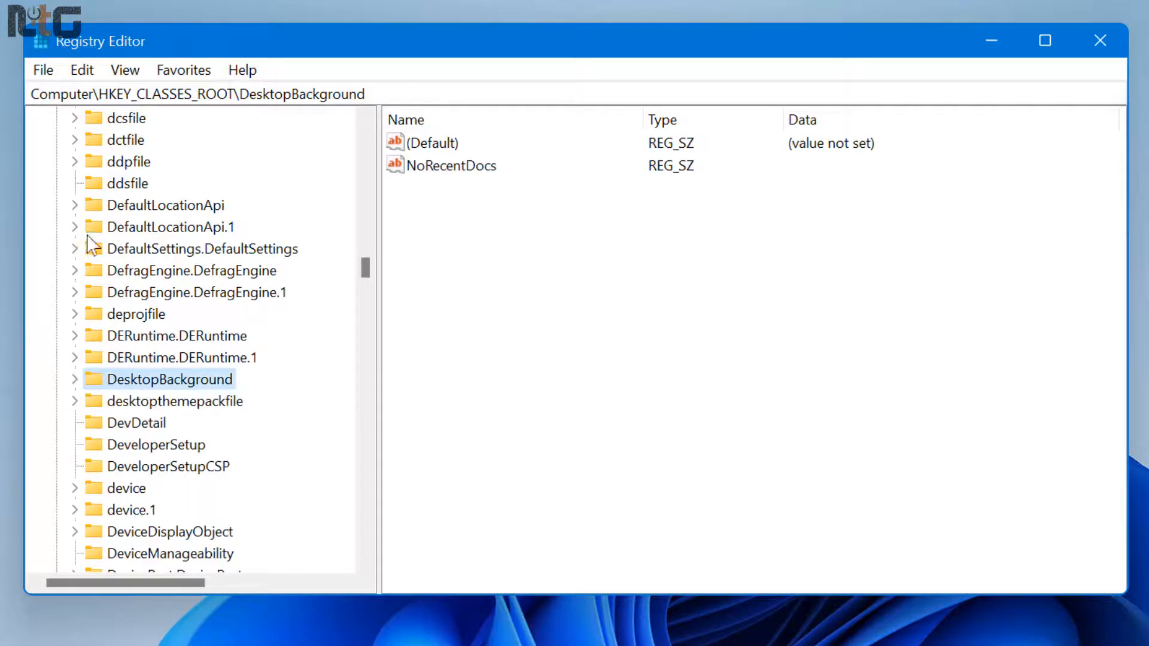
# - Collapse the HKEY_CLASSES_ROOT branch and close the Registry Editor
pyautogui.moveTo(365, 269); pyautogui.dragTo(367, 132)
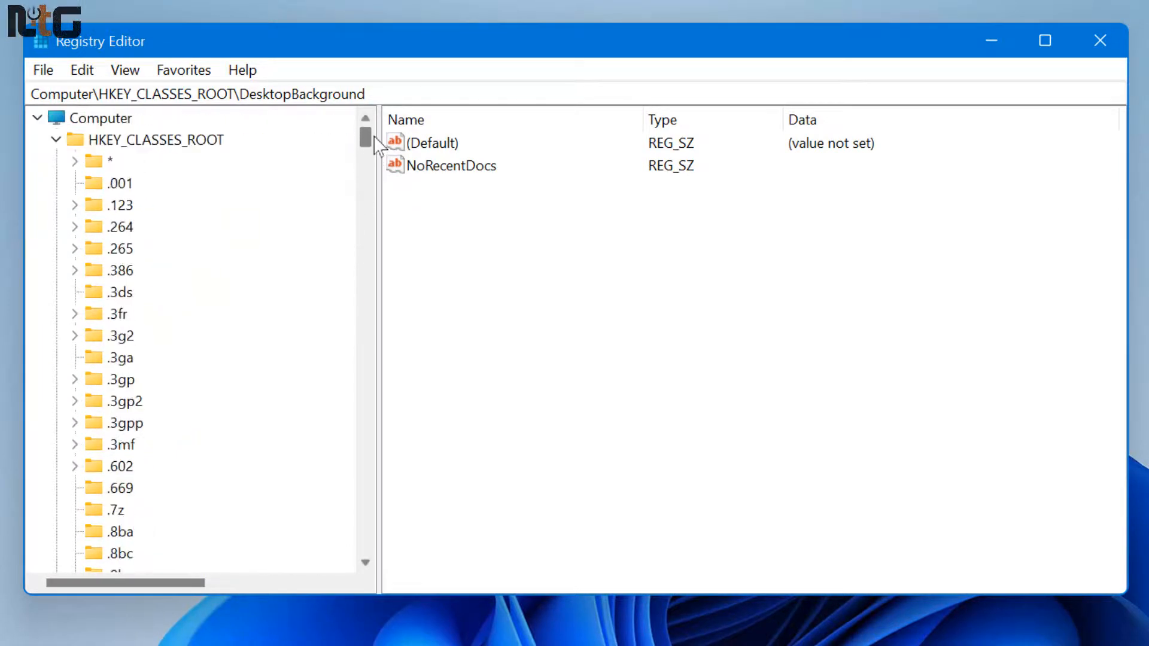
pyautogui.click(56, 140)
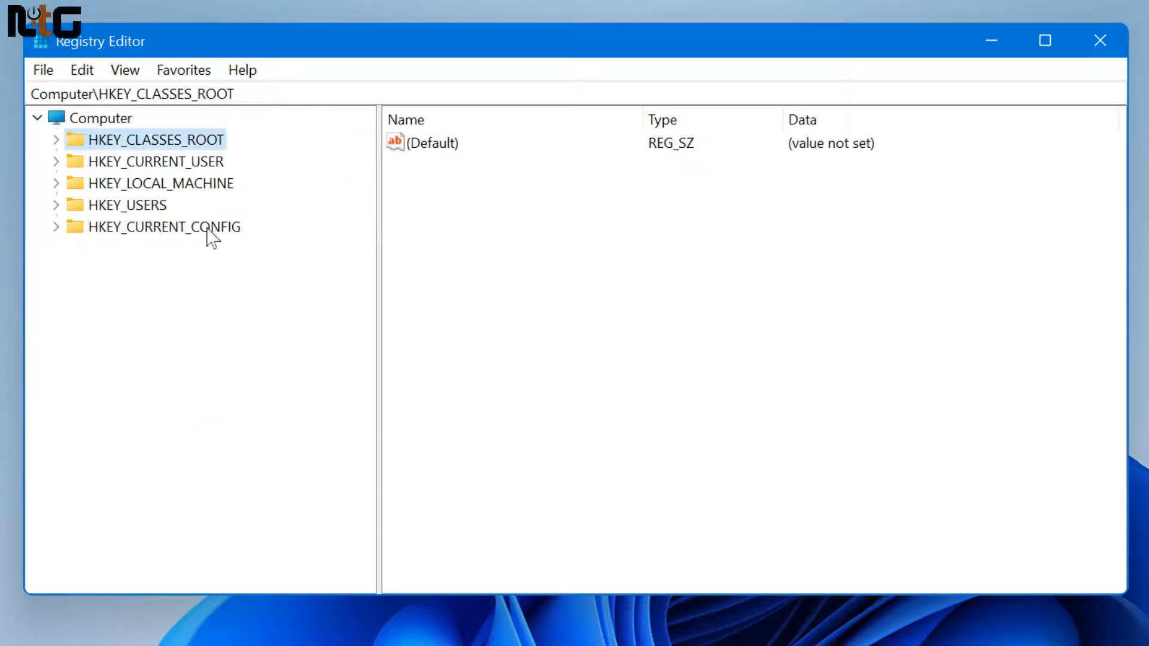
pyautogui.click(1100, 40)
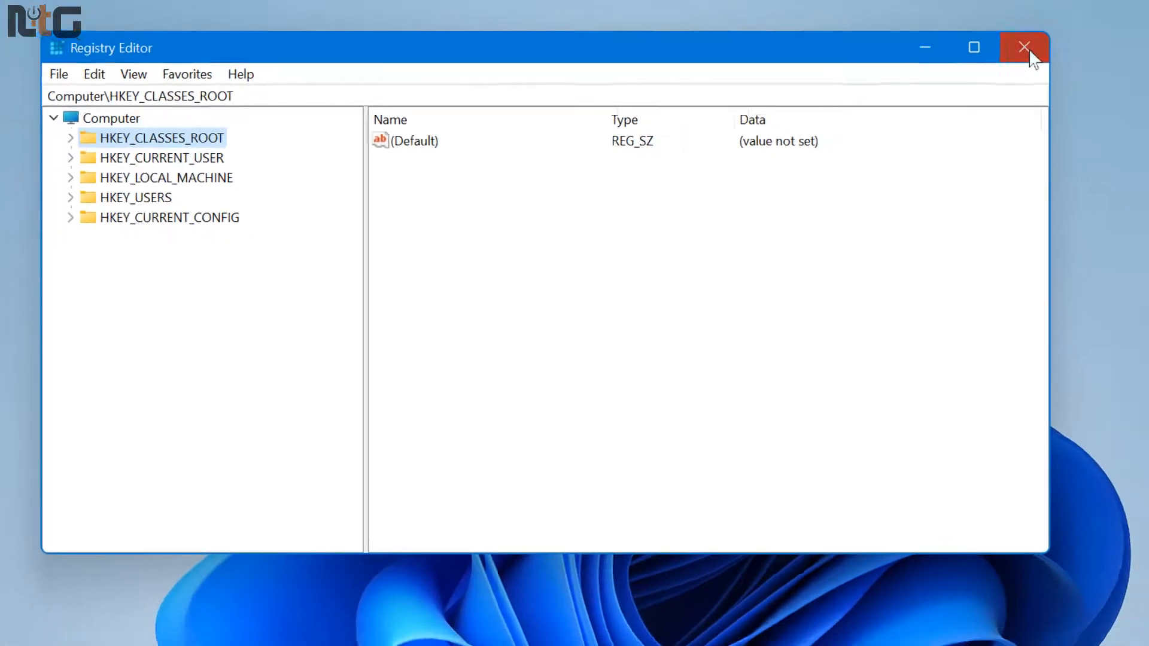
# - Check the desktop's context menu and its expanded list of more options for the Shutdown Computer entry, and dismiss the menu
pyautogui.rightClick(270, 133)
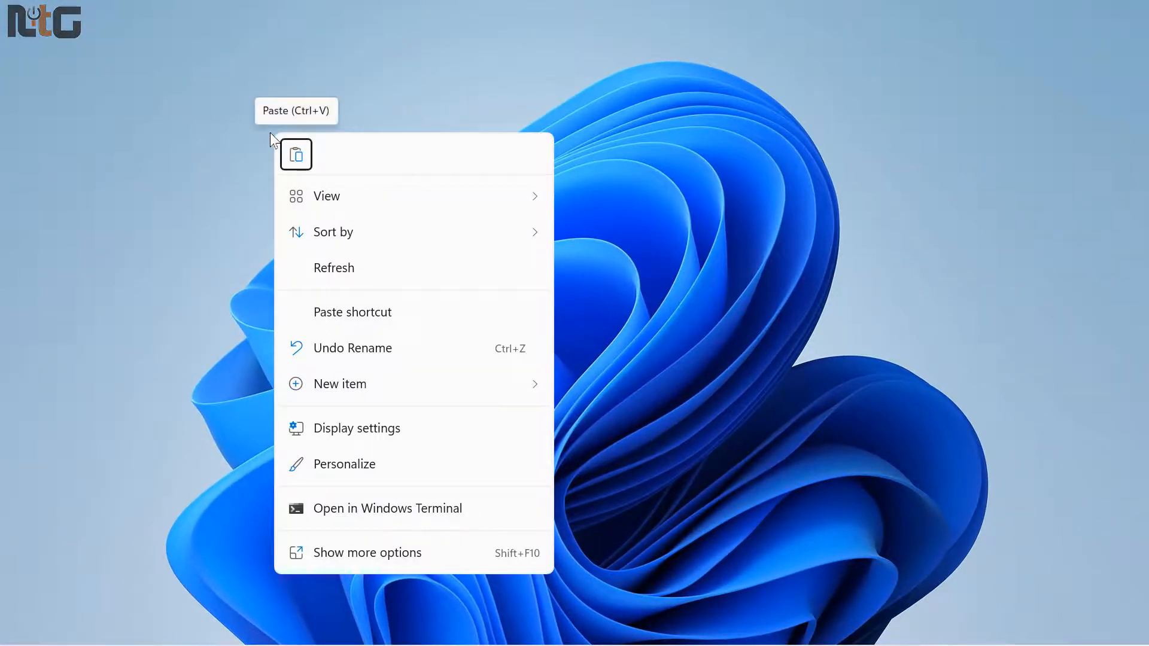
pyautogui.click(261, 144)
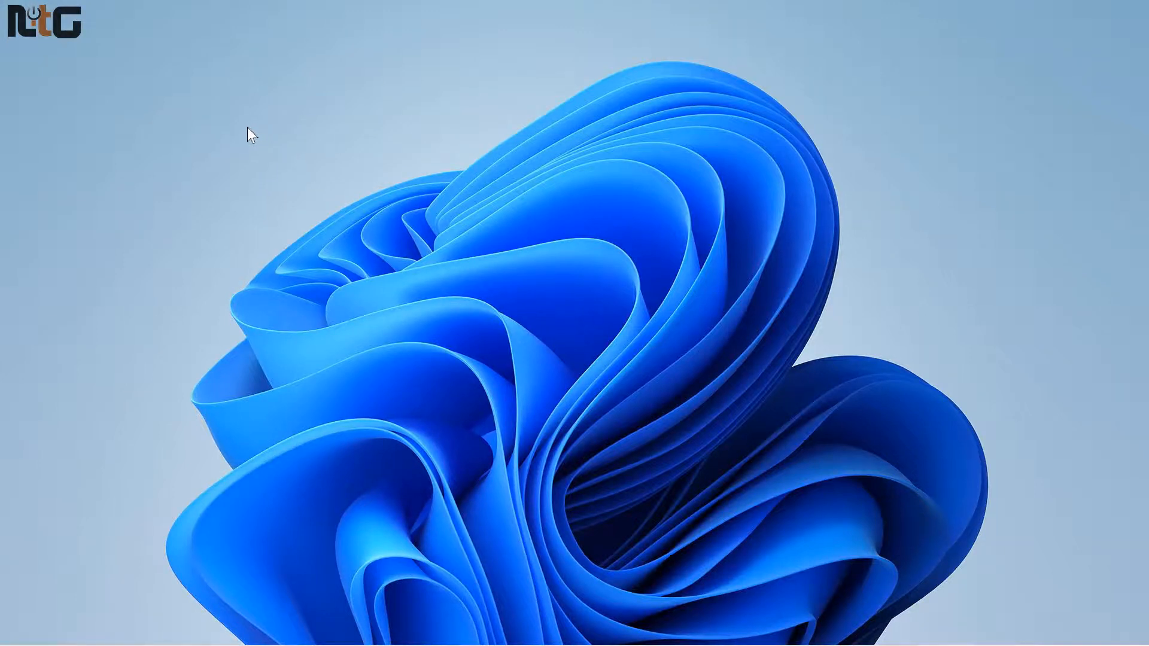
pyautogui.rightClick(248, 128)
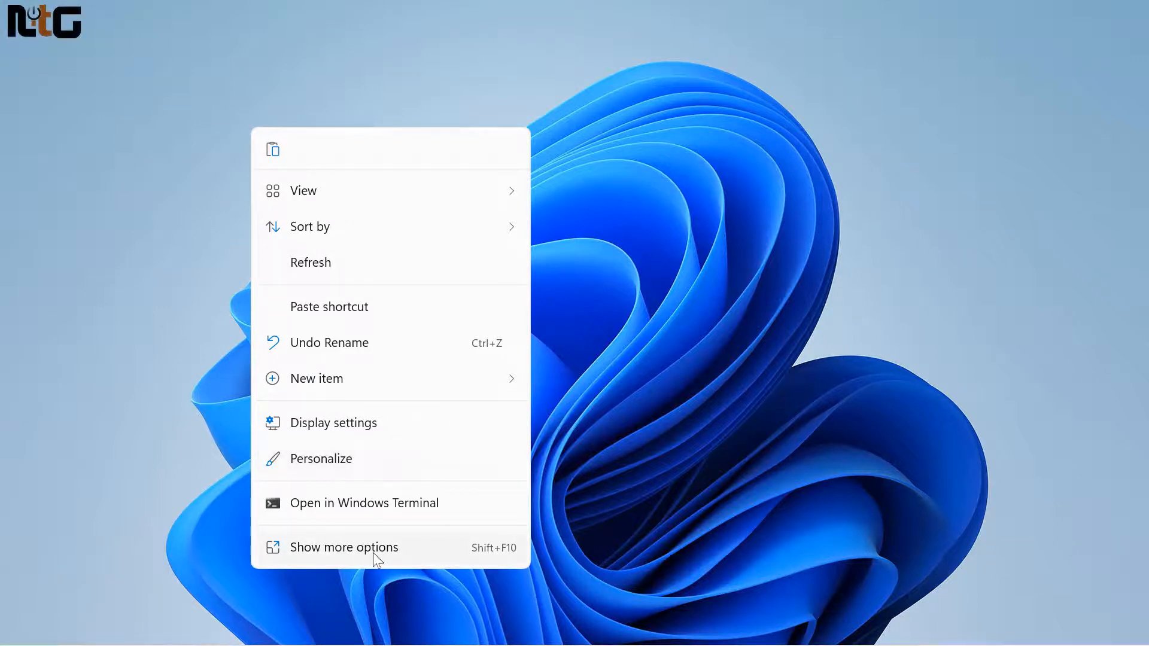
pyautogui.click(425, 551)
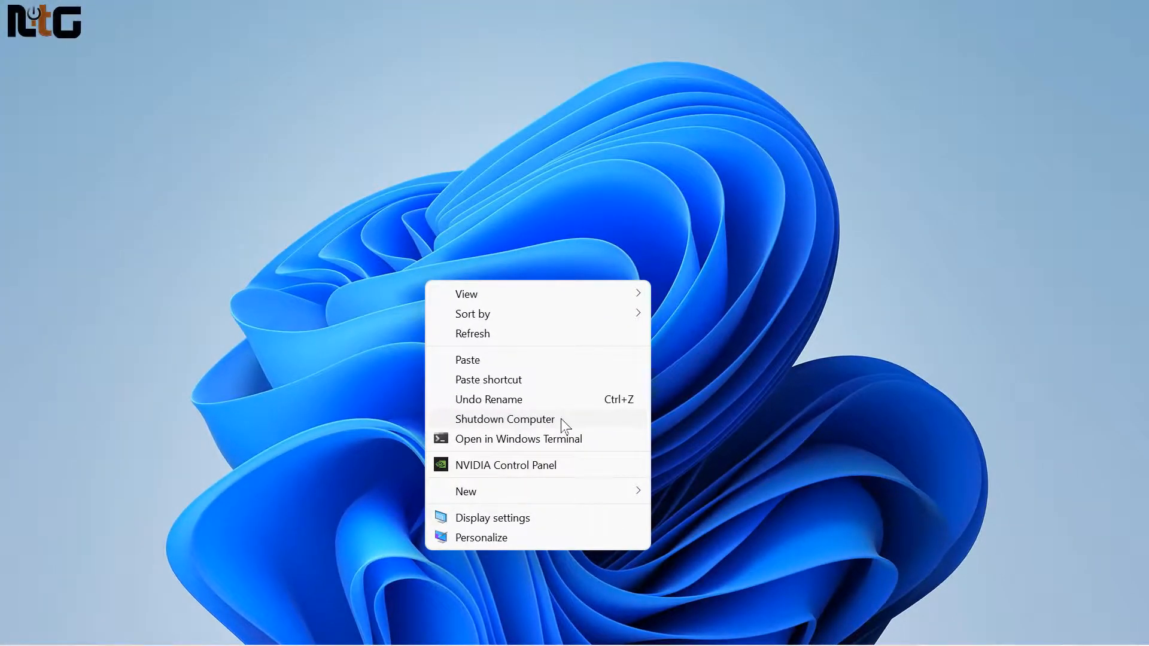
pyautogui.click(290, 249)
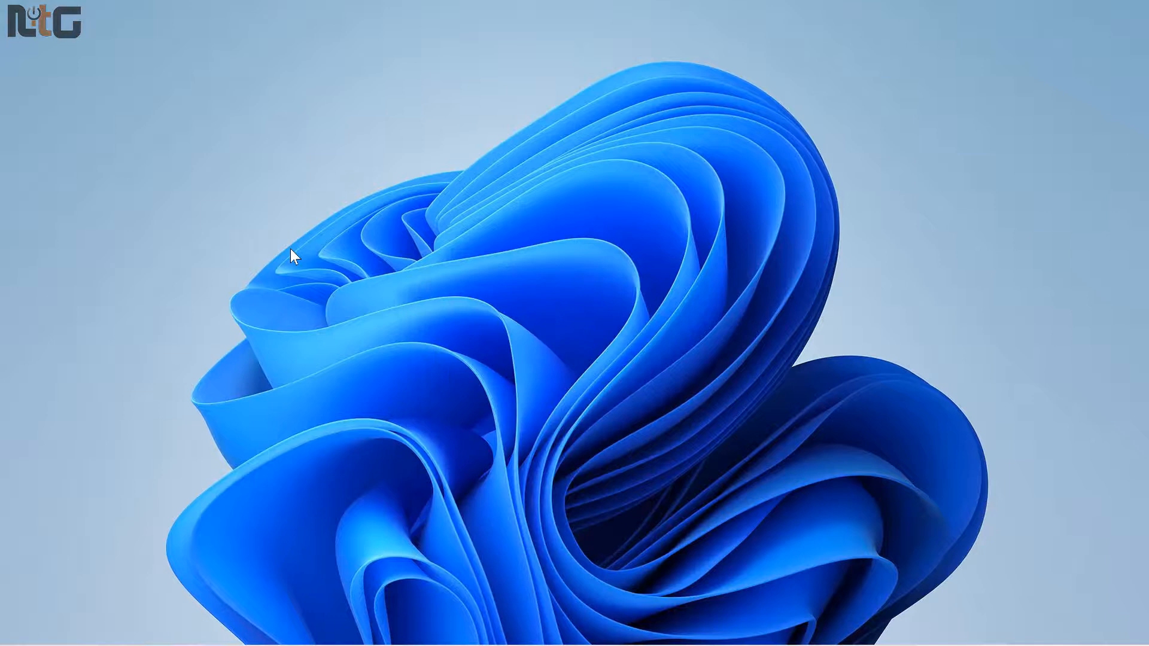
pyautogui.rightClick(282, 191)
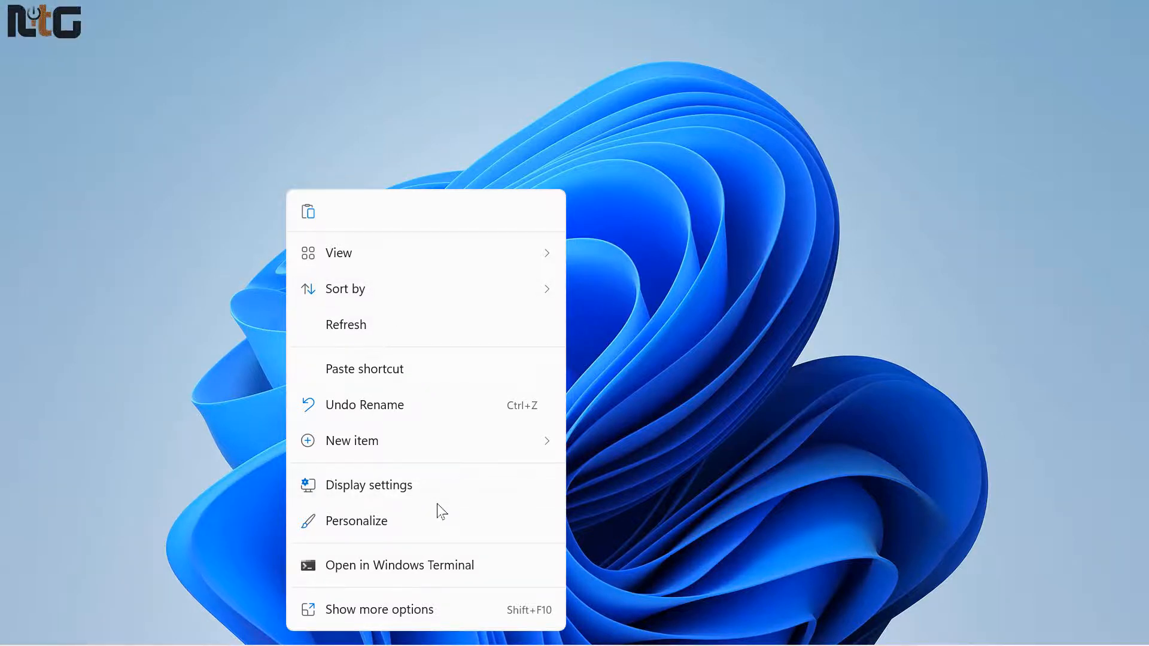
pyautogui.click(200, 299)
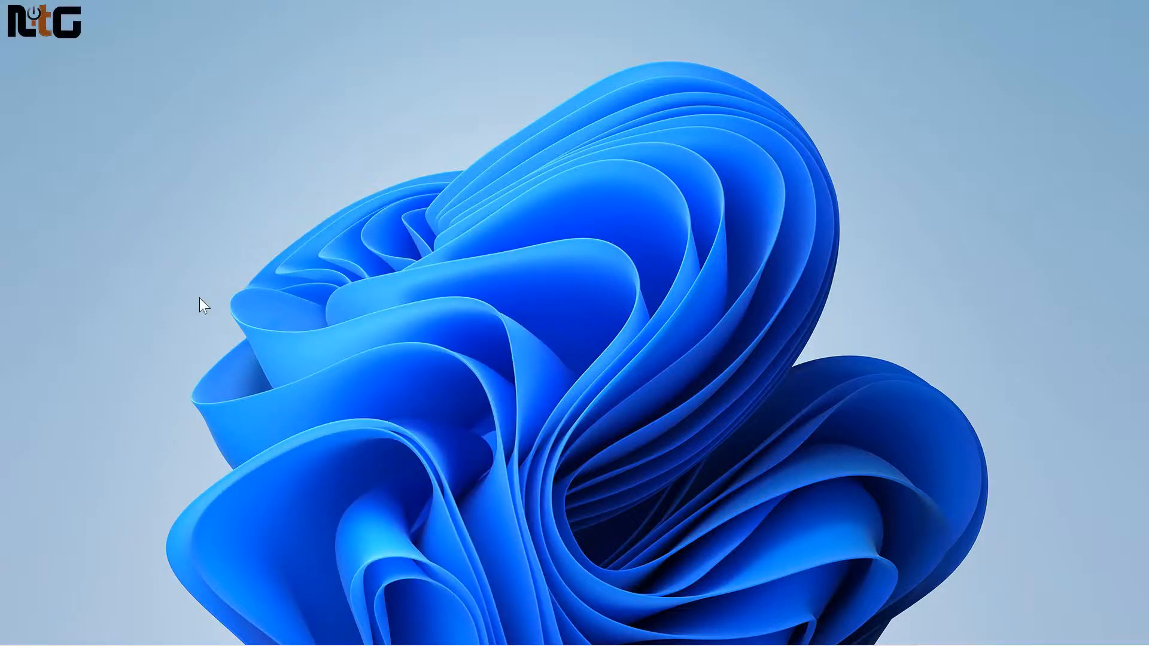